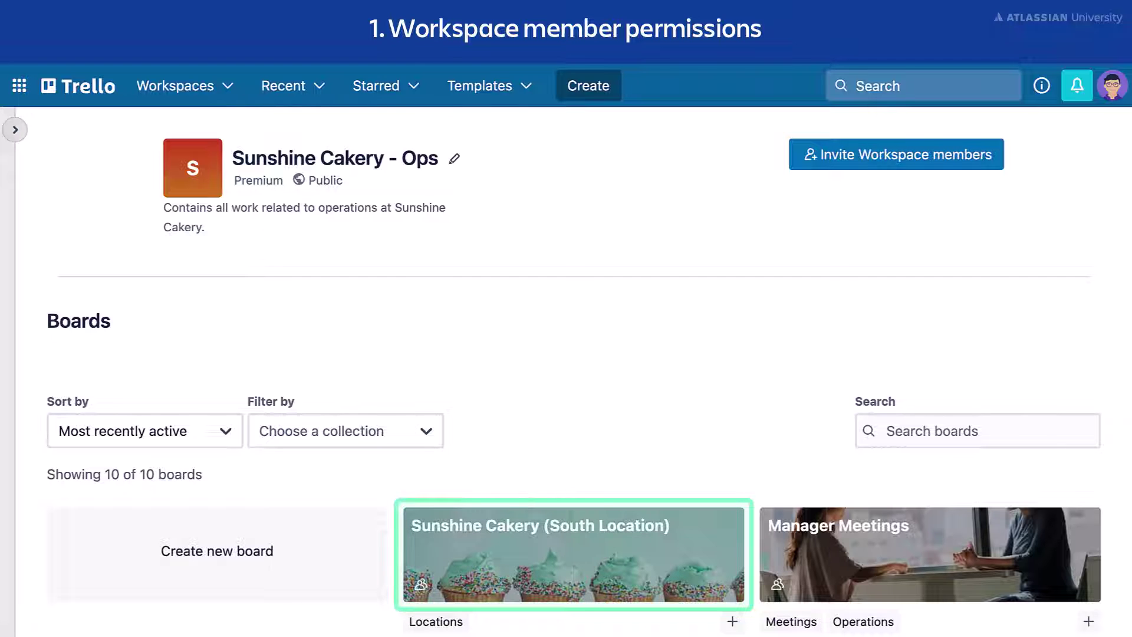
Step: Allow Workspace members to edit and join the Sunshine Cakery (South Location) board in its board settings
left_click(735, 585)
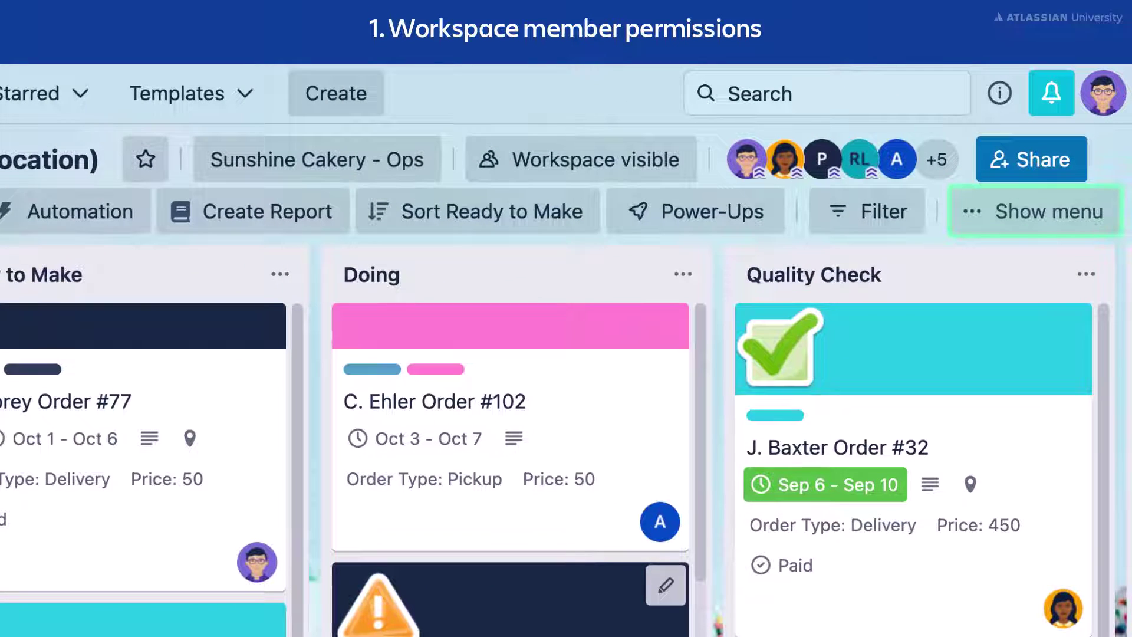
left_click(1072, 220)
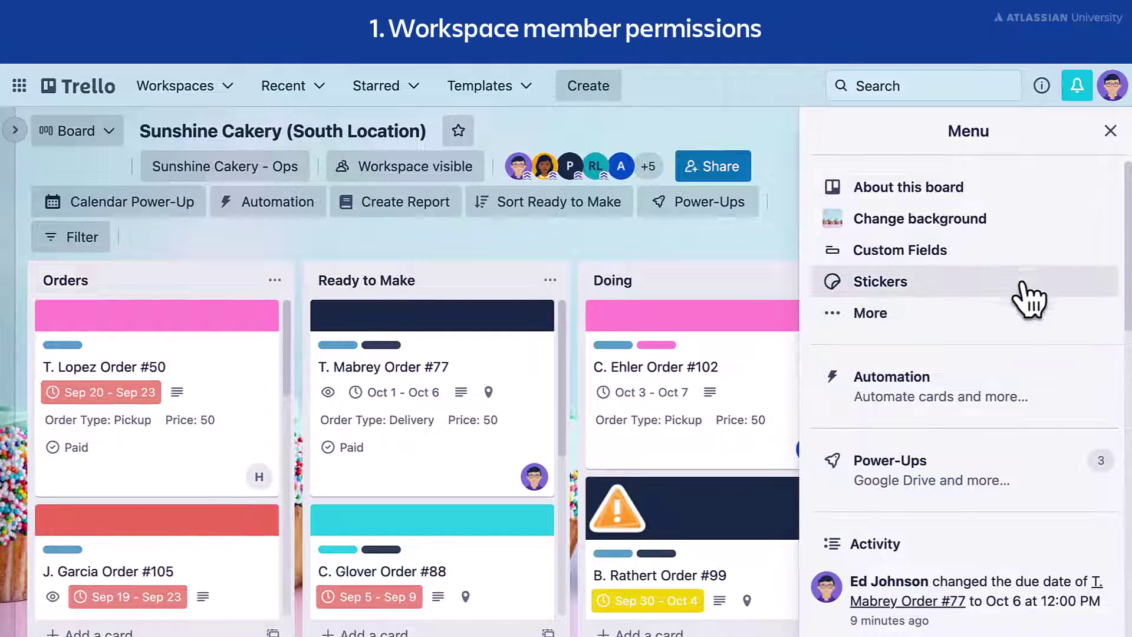
left_click(1022, 329)
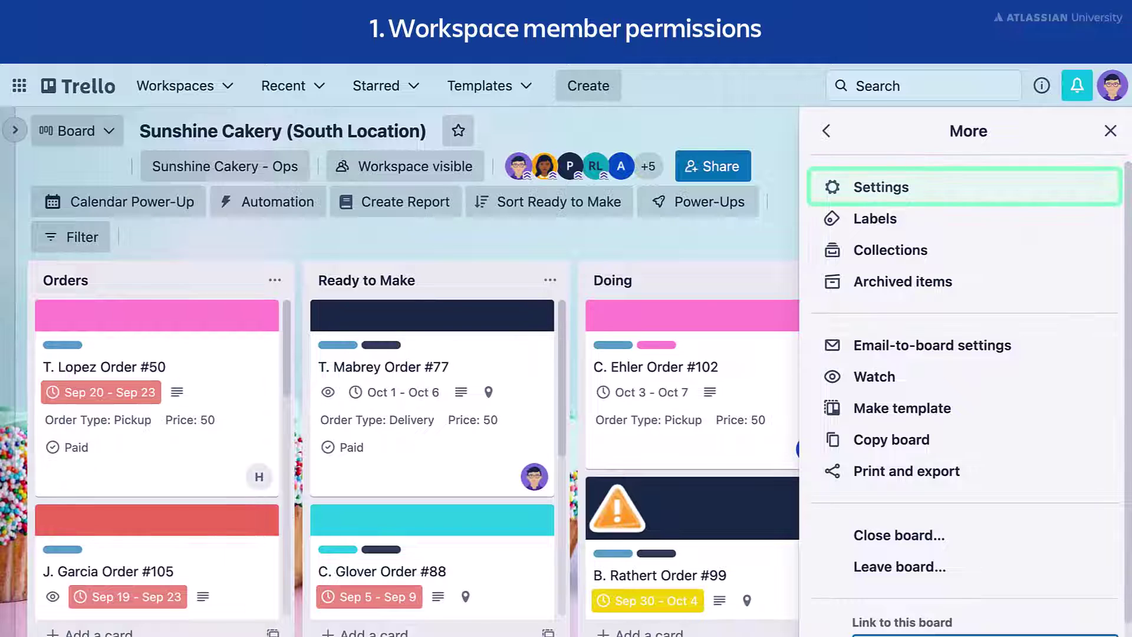
left_click(1012, 195)
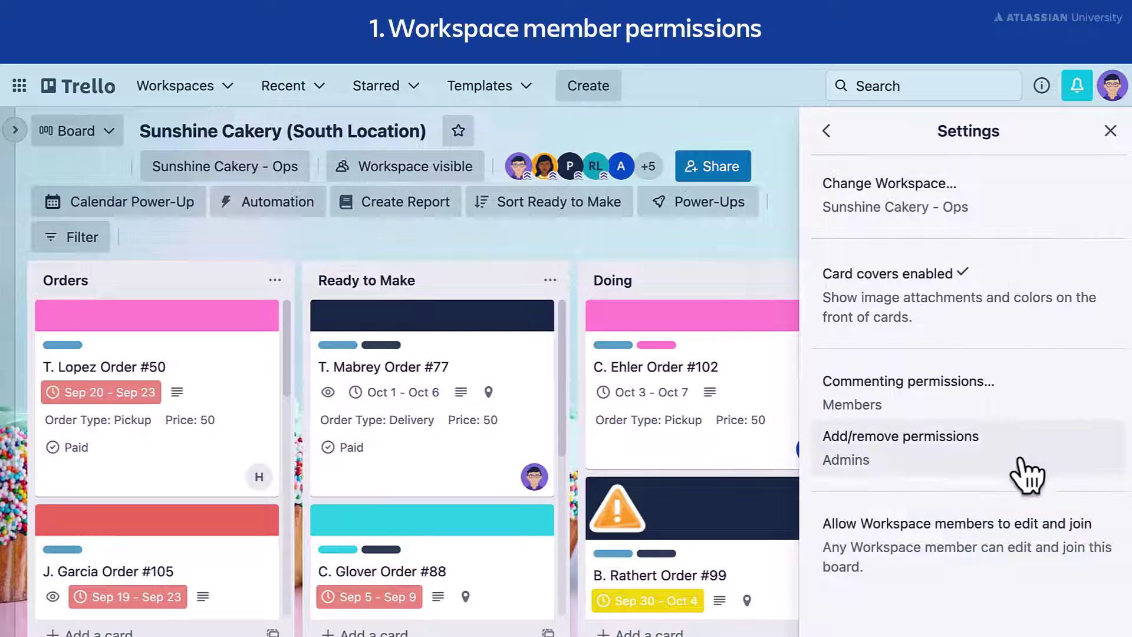
left_click(1038, 540)
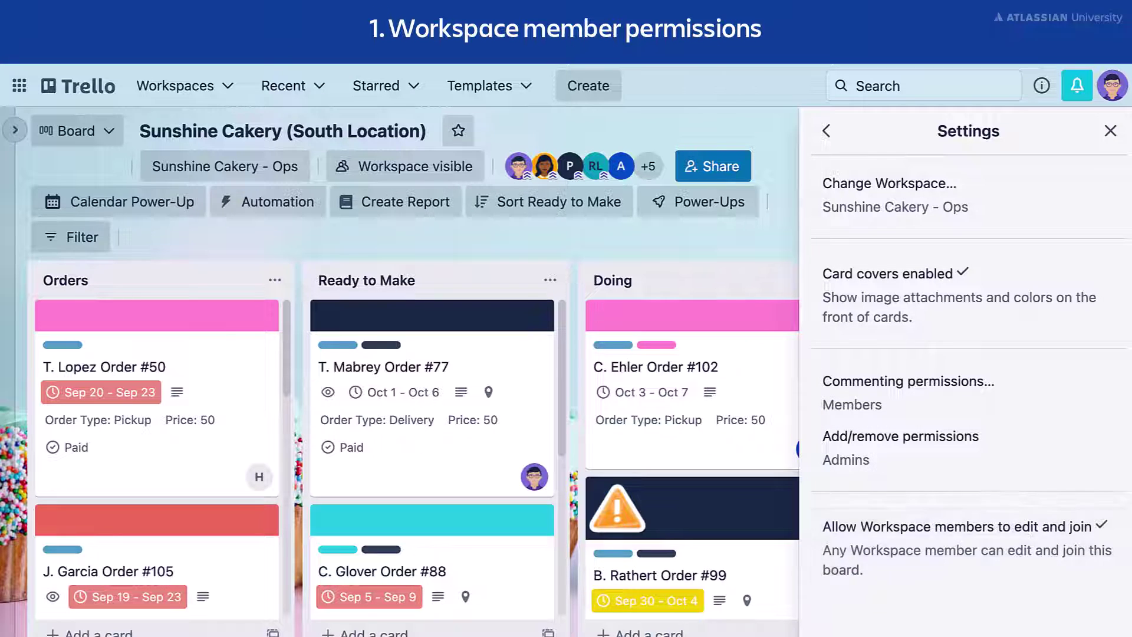
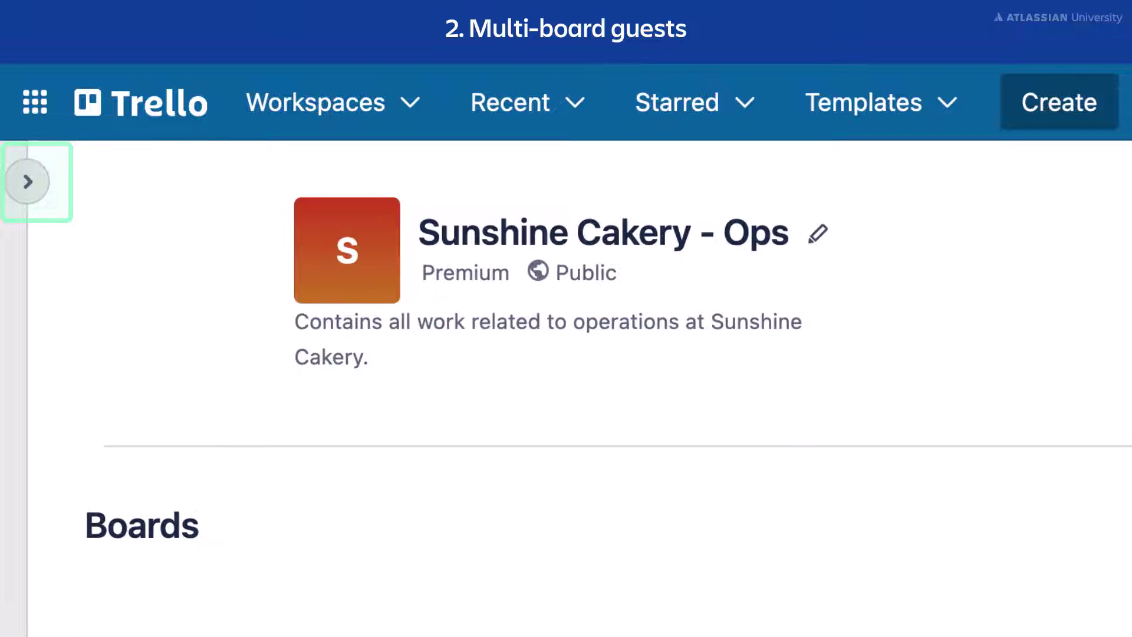
Step: Add the multi-board guest who is on 3 boards to the Sunshine Cakery - Ops Workspace
left_click(27, 181)
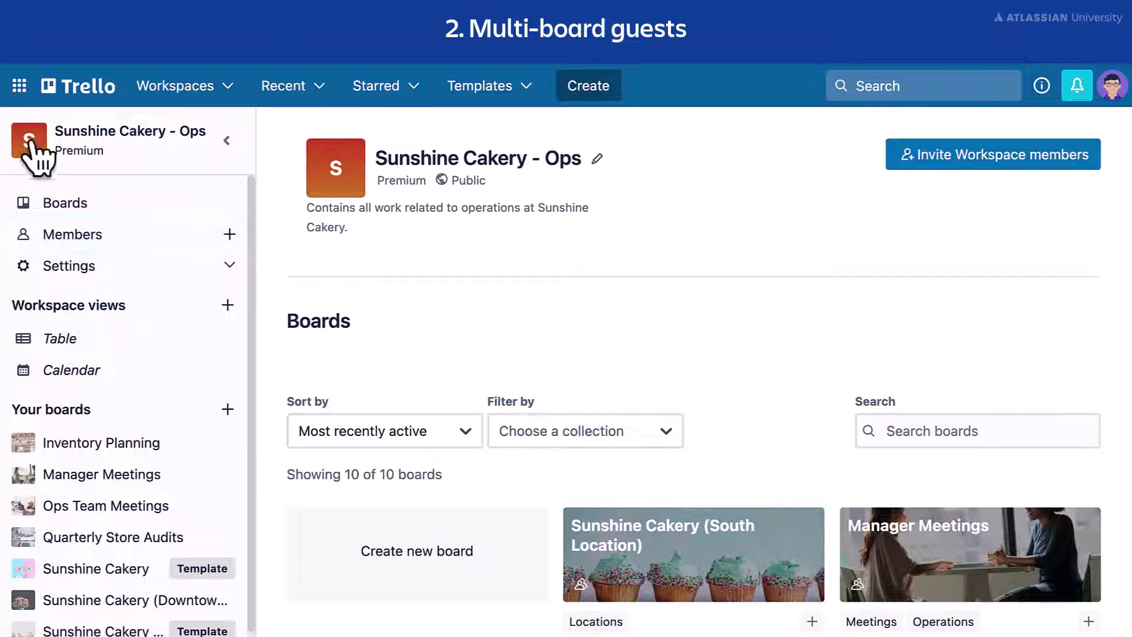
left_click(182, 239)
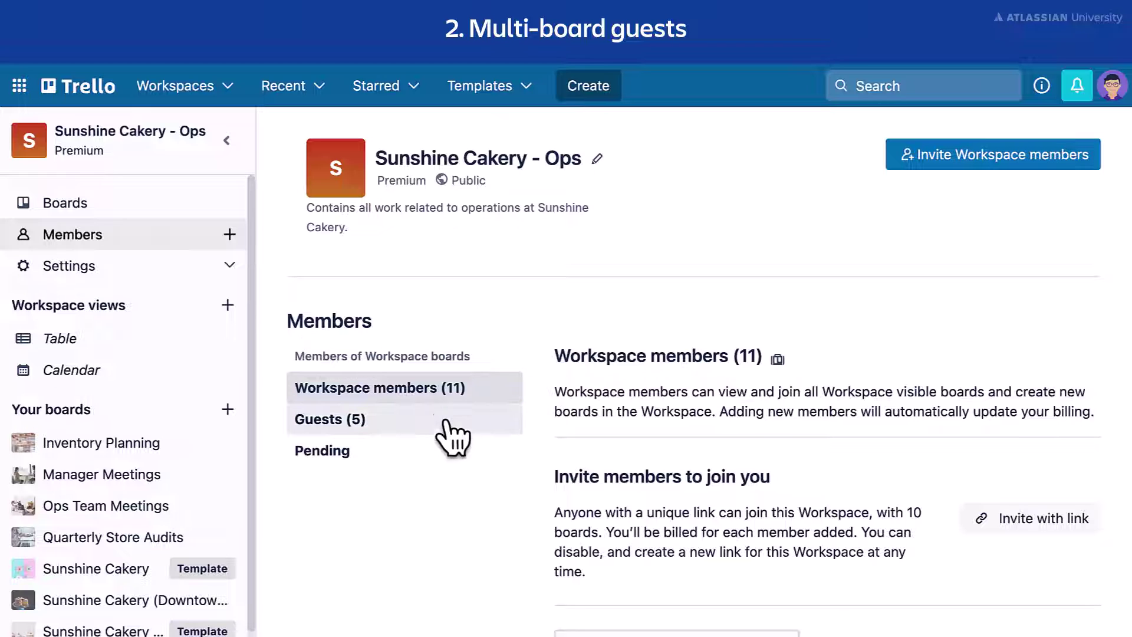
left_click(519, 425)
scroll(710, 371, "down", 3)
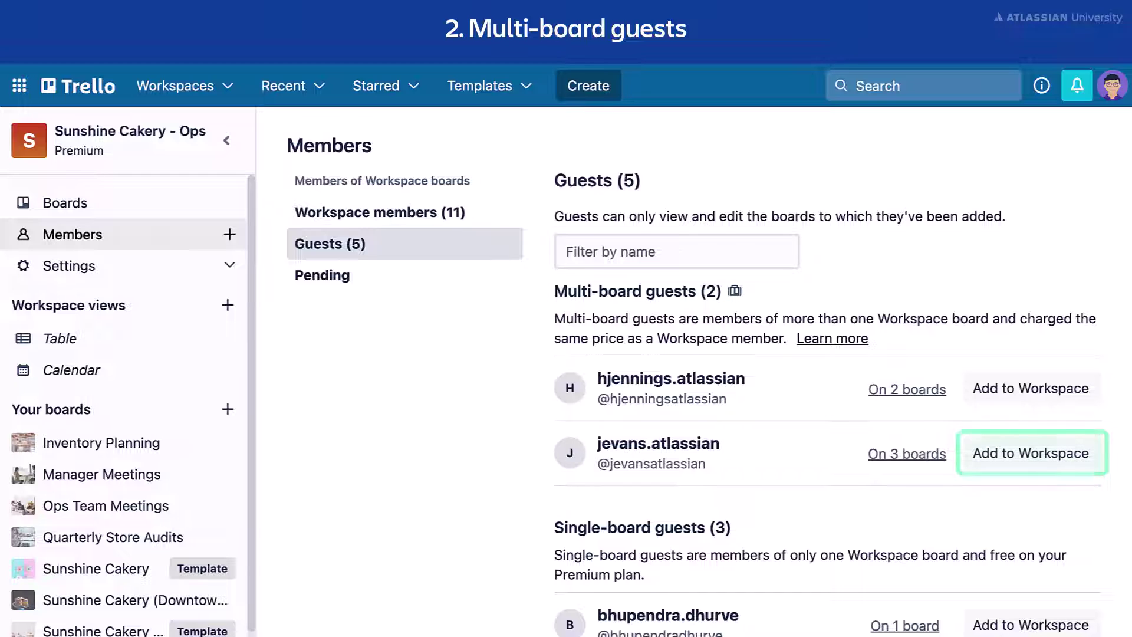
left_click(972, 461)
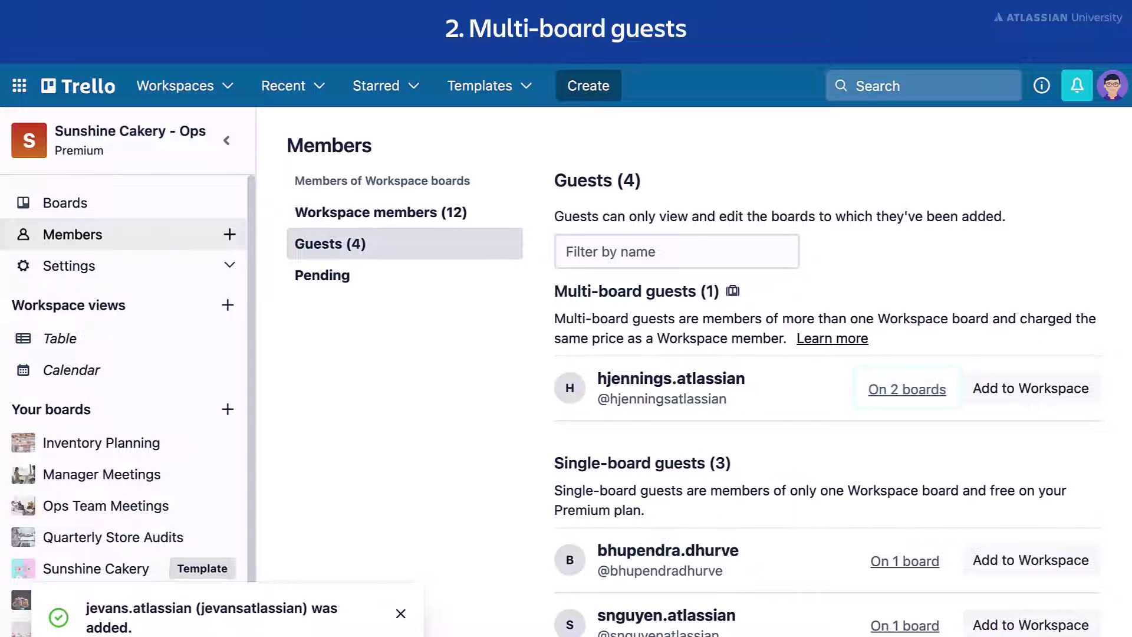
Step: View the remaining multi-board guest's Workspace boards and open the Sunshine Cakery (North Location) board from that list
left_click(933, 394)
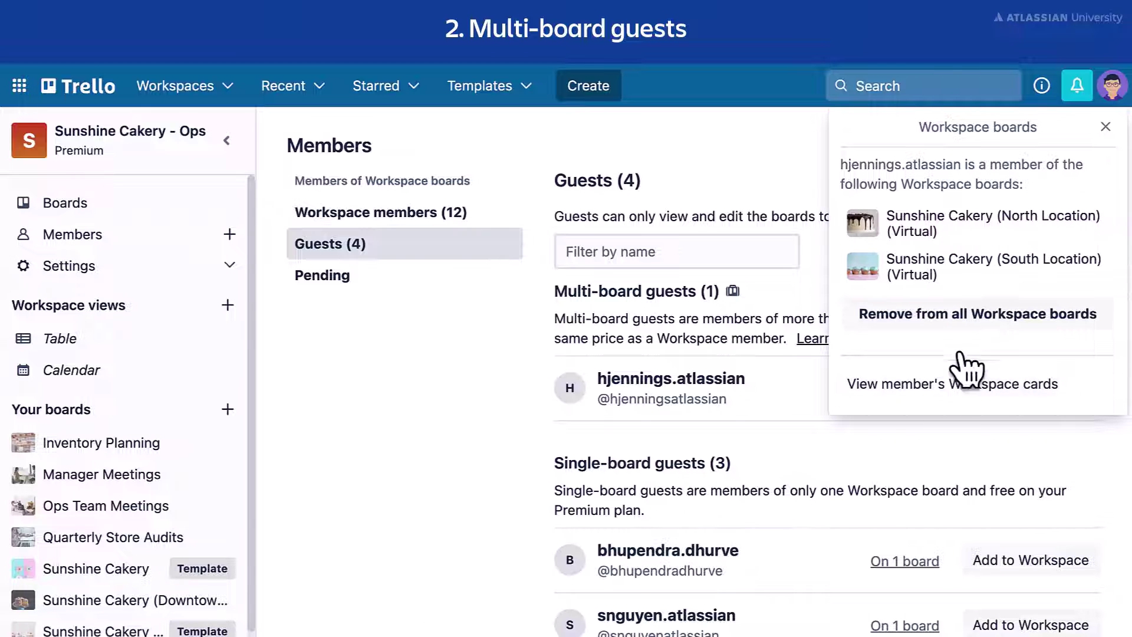
left_click(1045, 233)
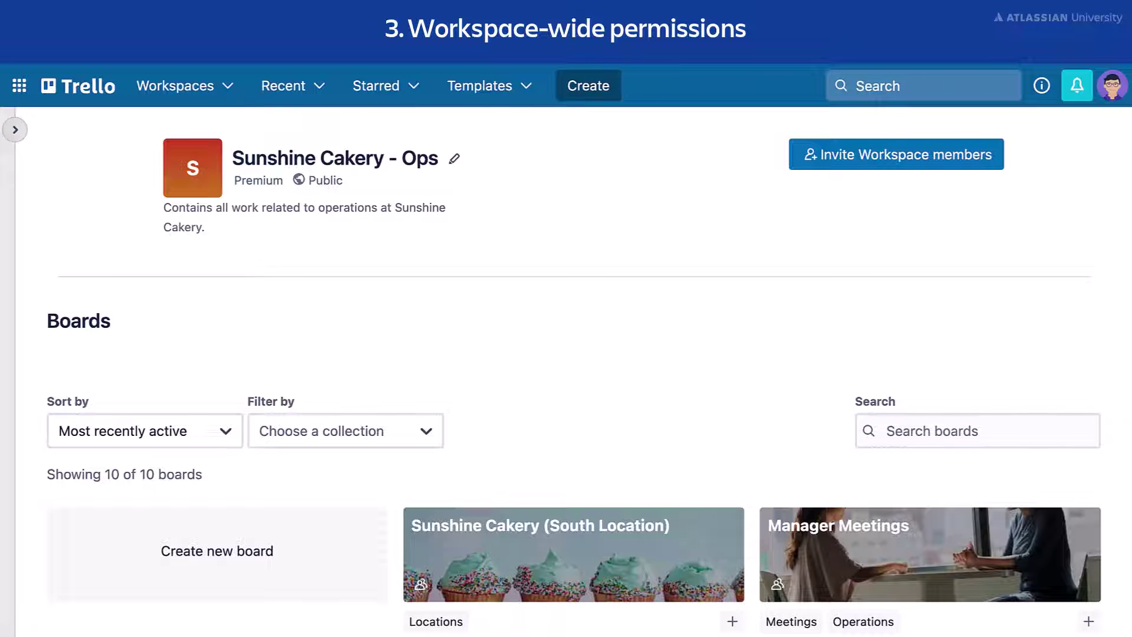
Step: Open the Sunshine Cakery - Ops Workspace settings and review the options for Workspace membership restrictions
left_click(15, 130)
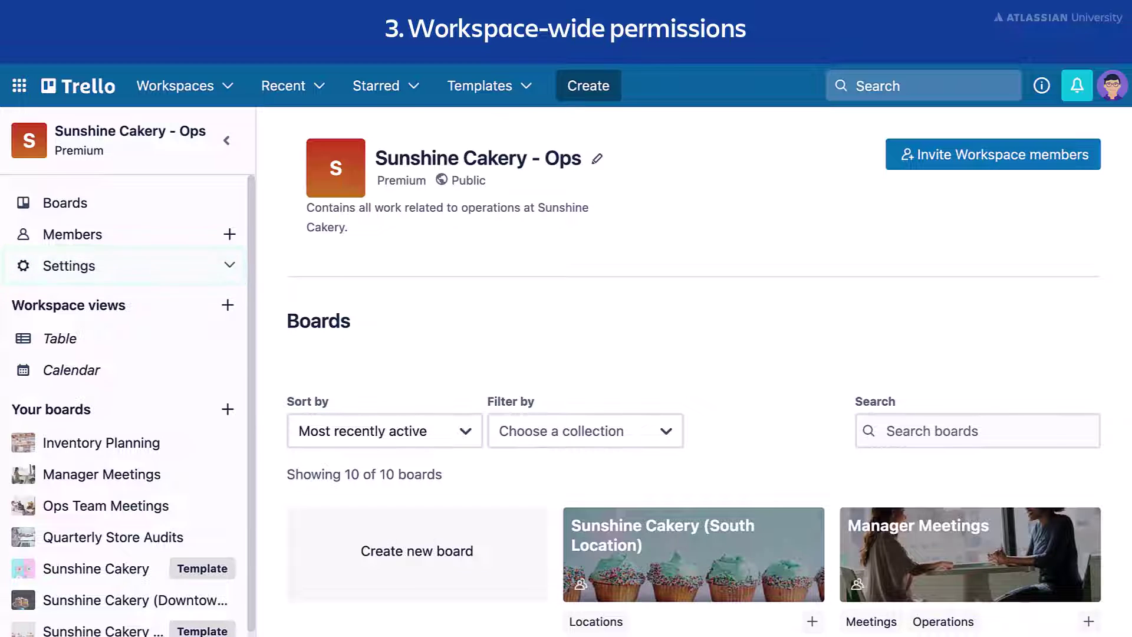
left_click(142, 270)
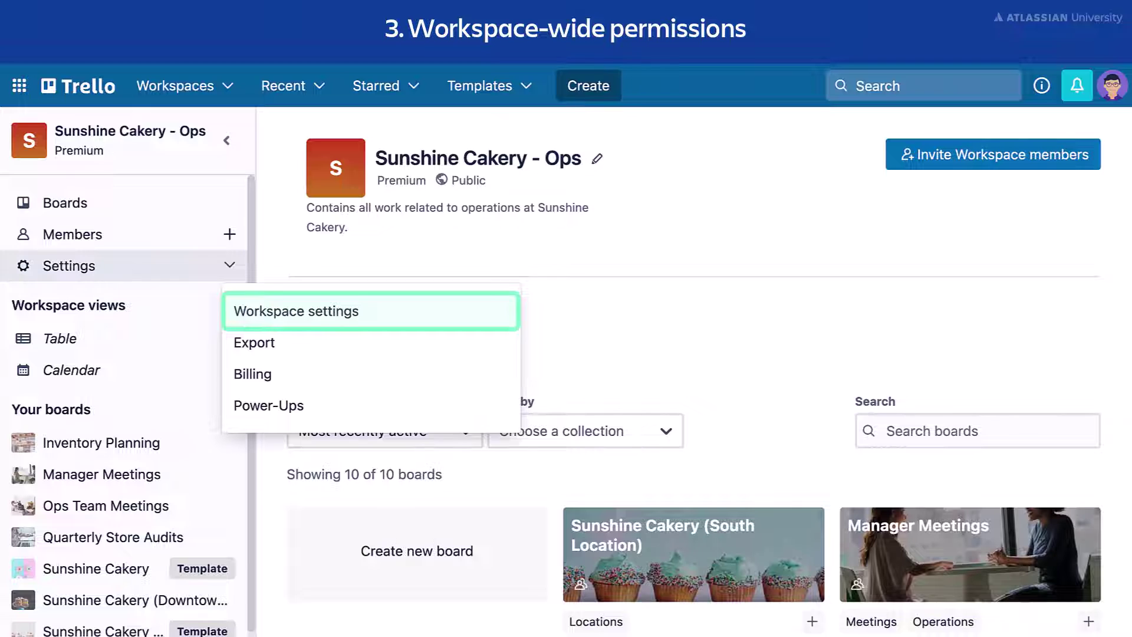
left_click(387, 312)
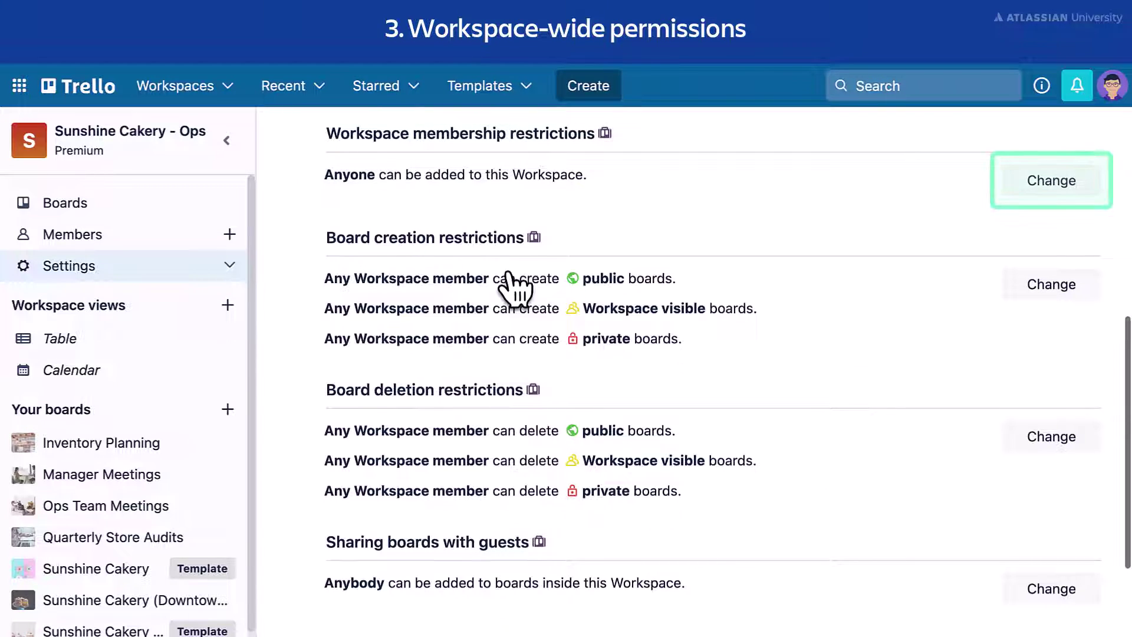
left_click(1013, 184)
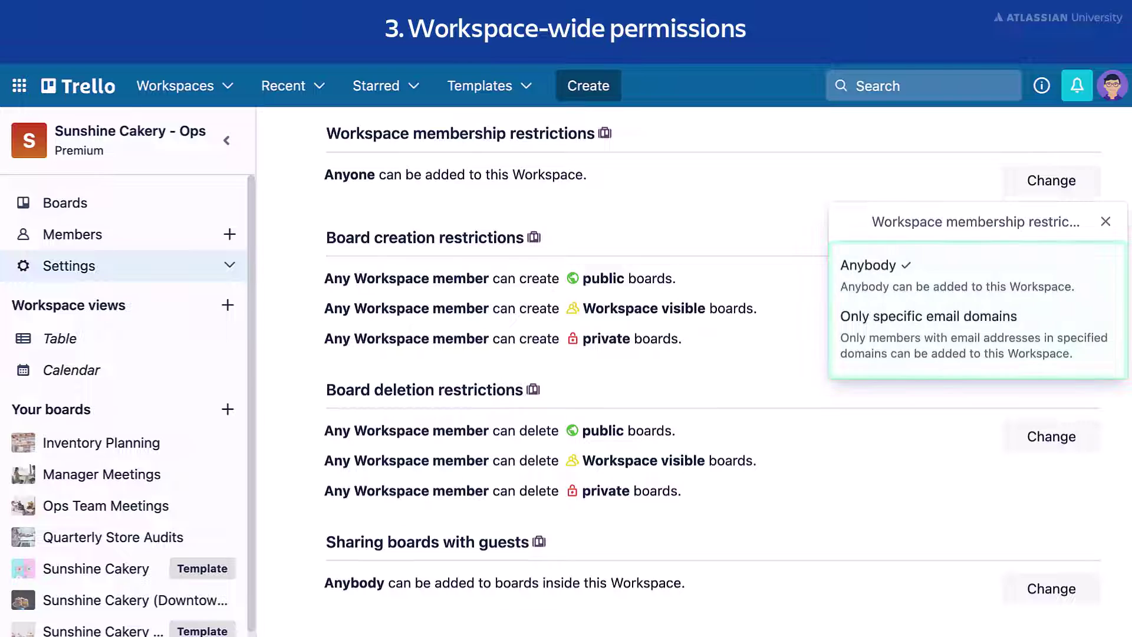
key("Escape")
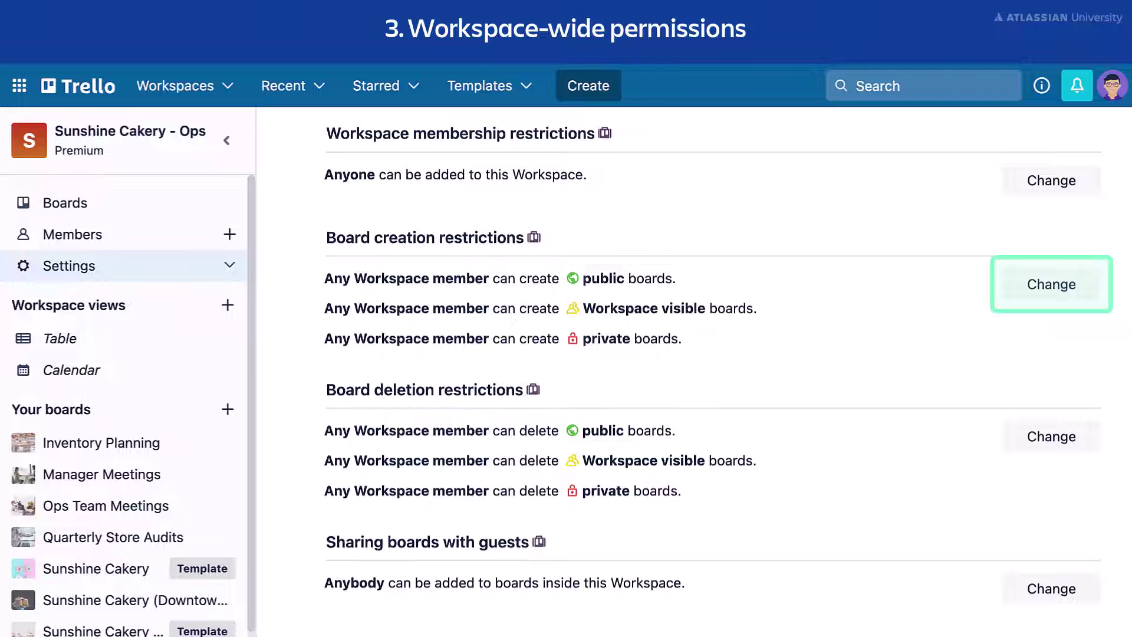
Step: Review the Workspace's restriction options for board creation, board deletion and sharing boards with guests
left_click(1085, 292)
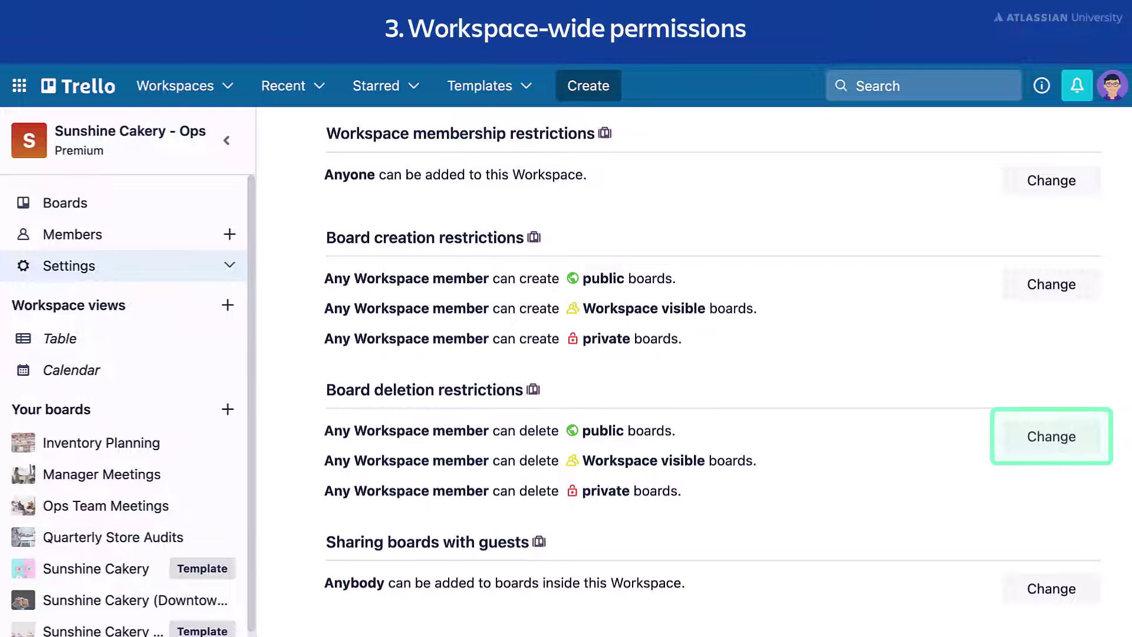
left_click(1091, 441)
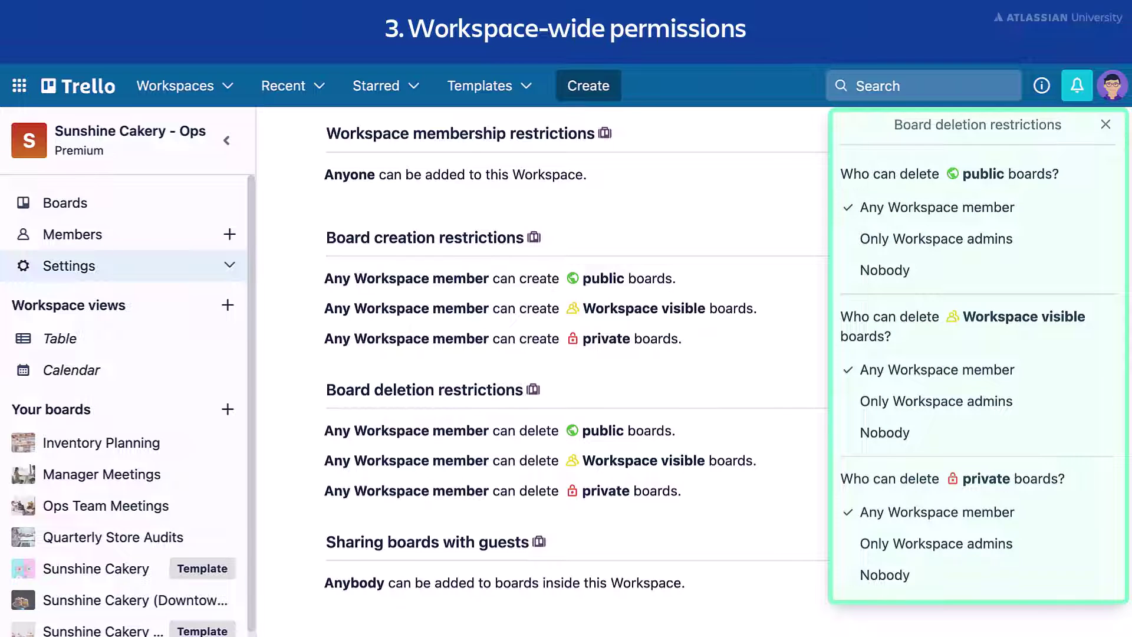
key("Escape")
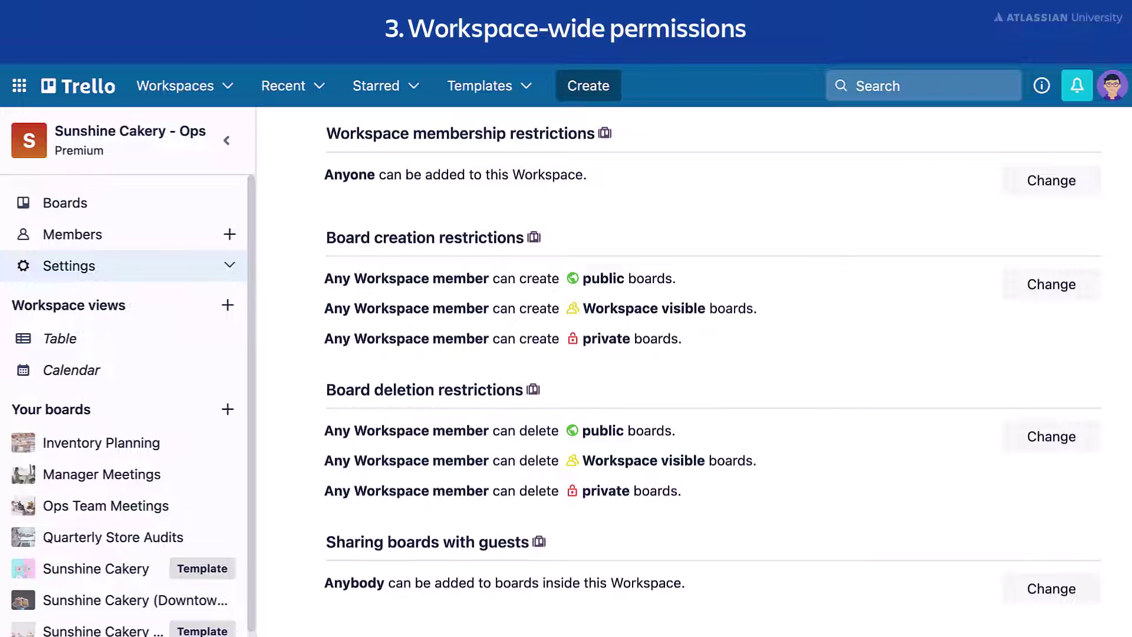
scroll(712, 378, "down", 5)
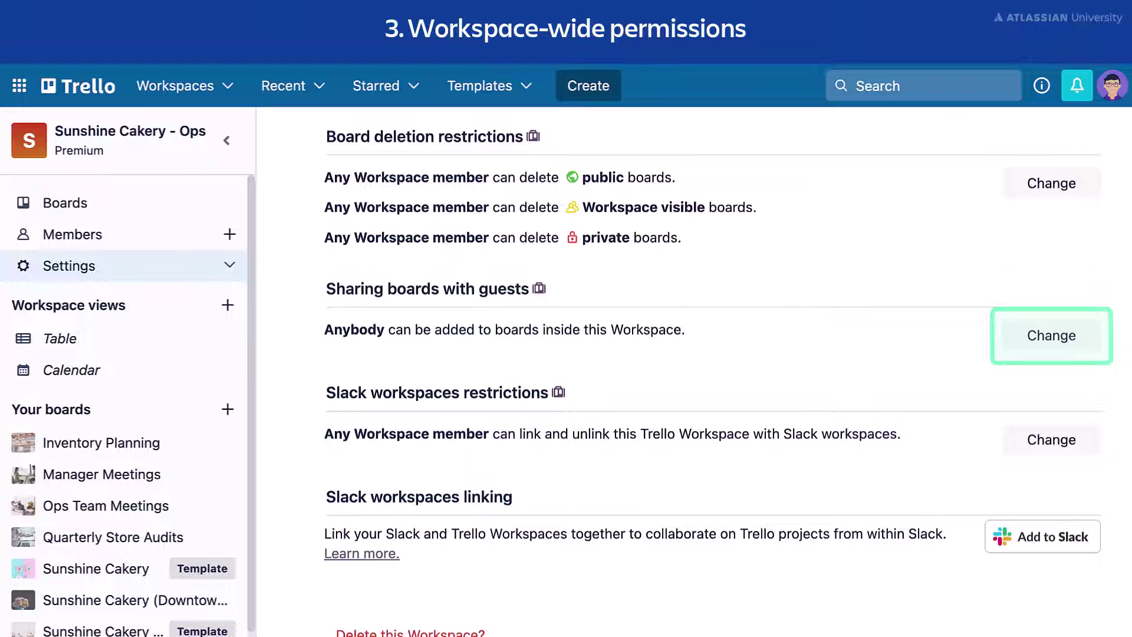
left_click(1085, 339)
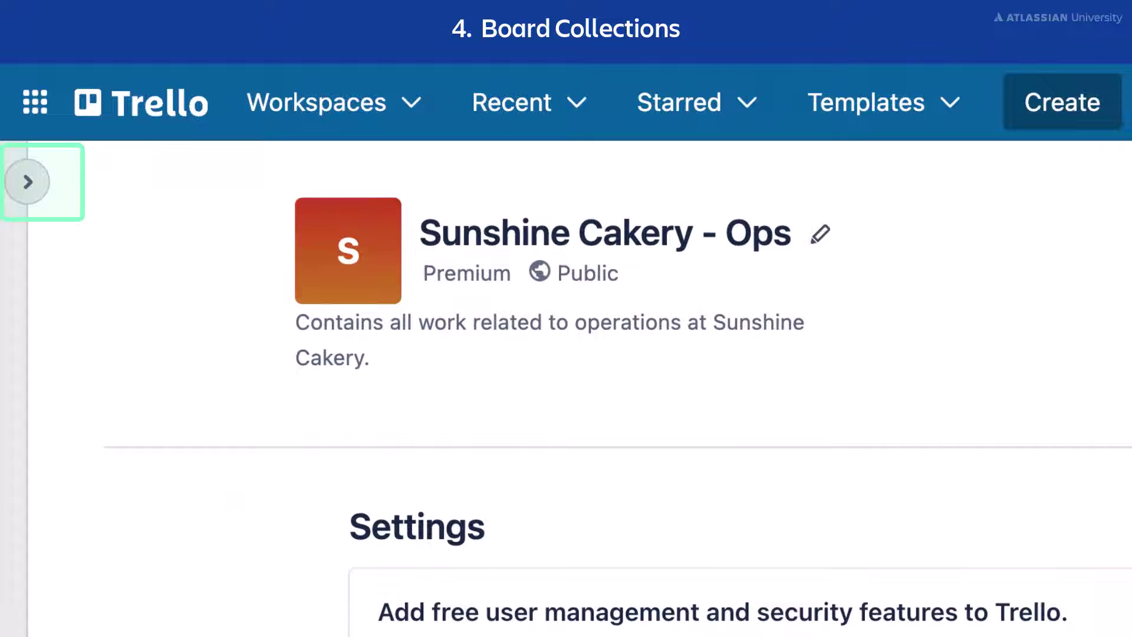
Step: Create a board collection from the Sunshine Cakery (South Location) board, named with the account owner's first name in possessive form plus "Stores"
left_click(27, 182)
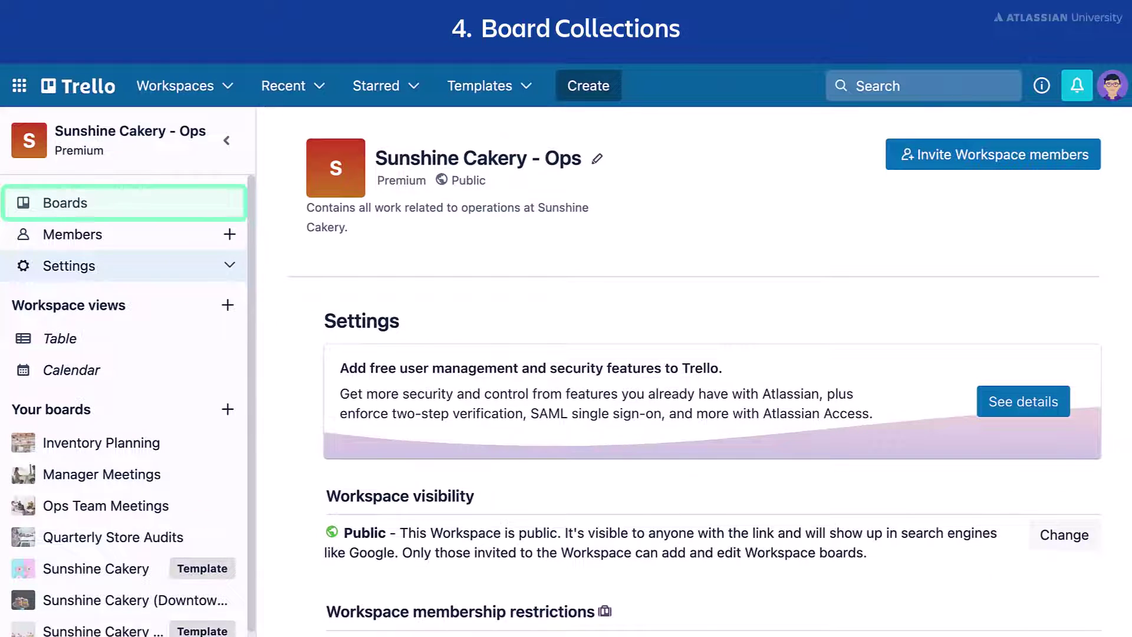
left_click(112, 203)
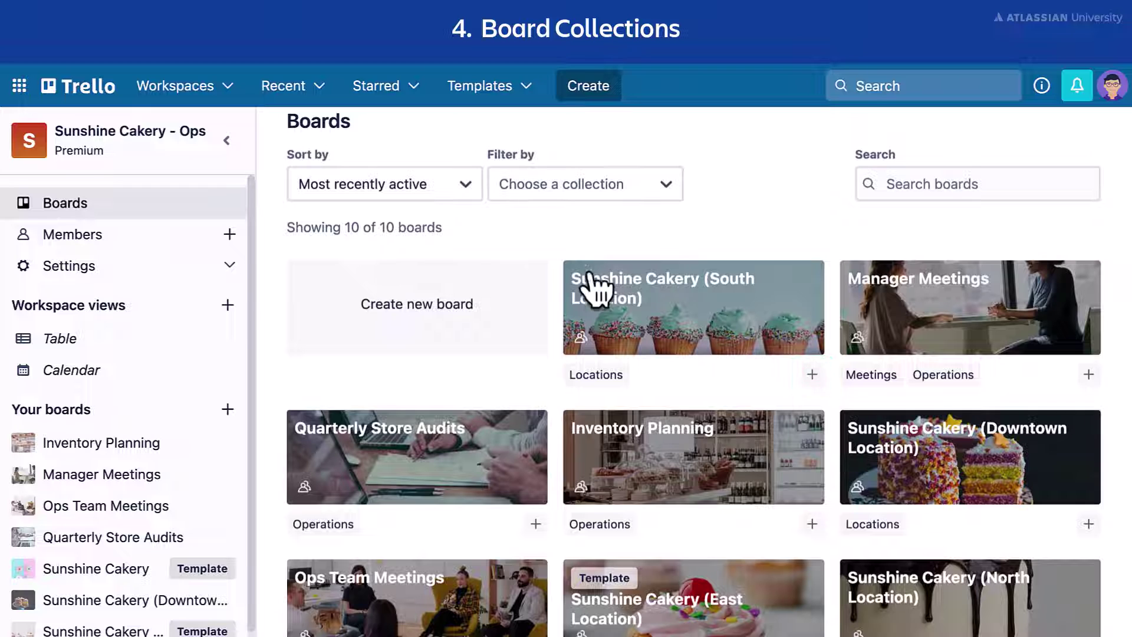
left_click(812, 375)
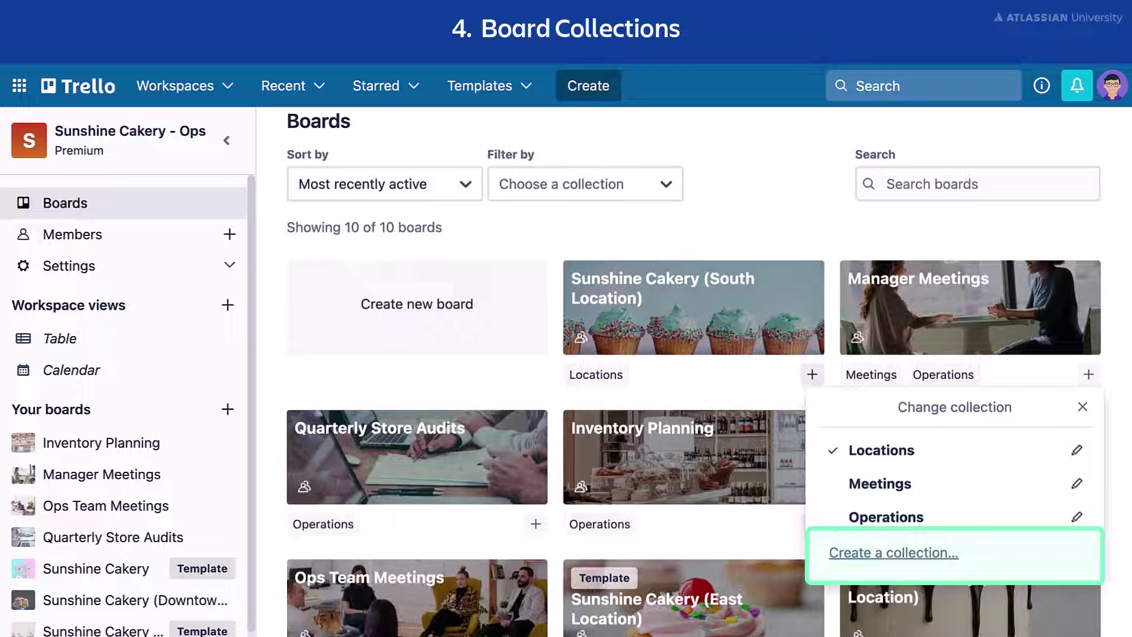
left_click(1005, 560)
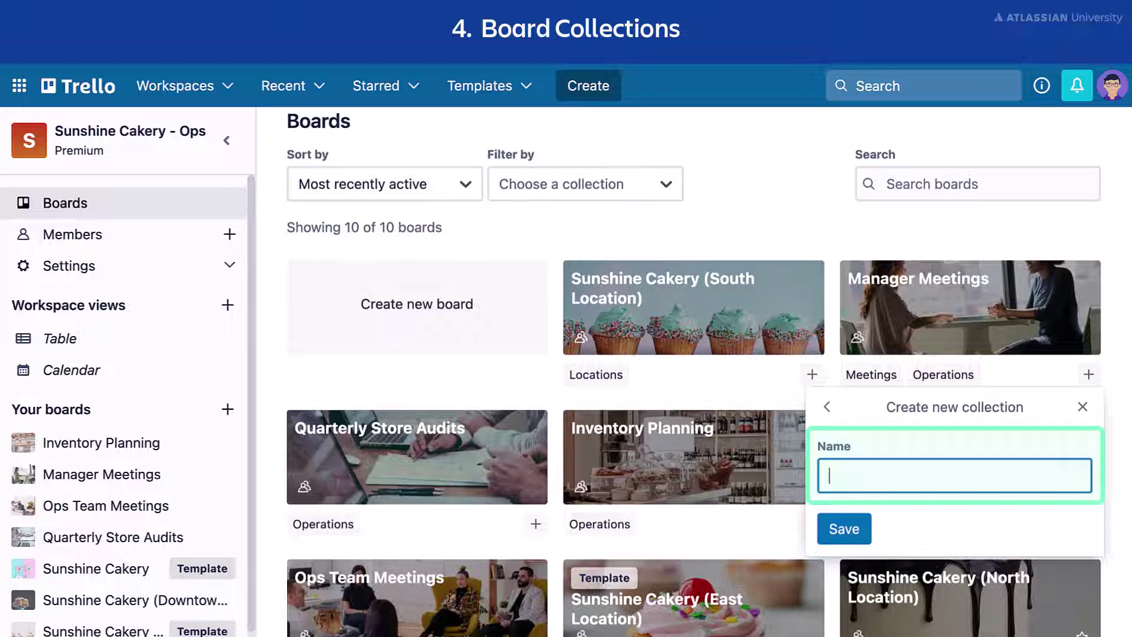
type("Ed's Stores")
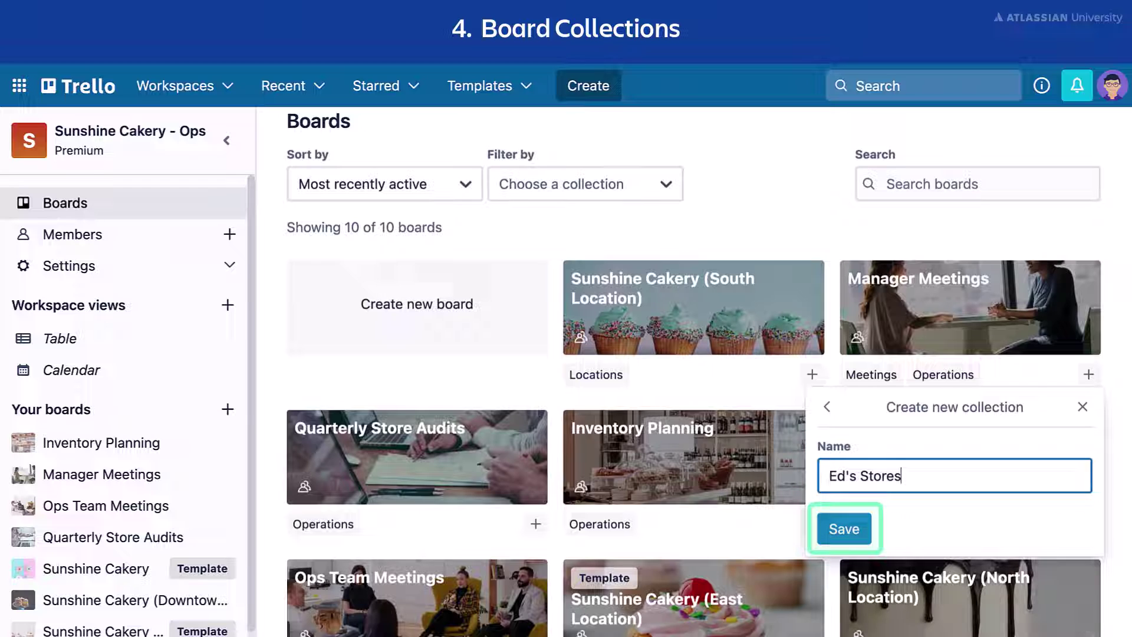
left_click(844, 529)
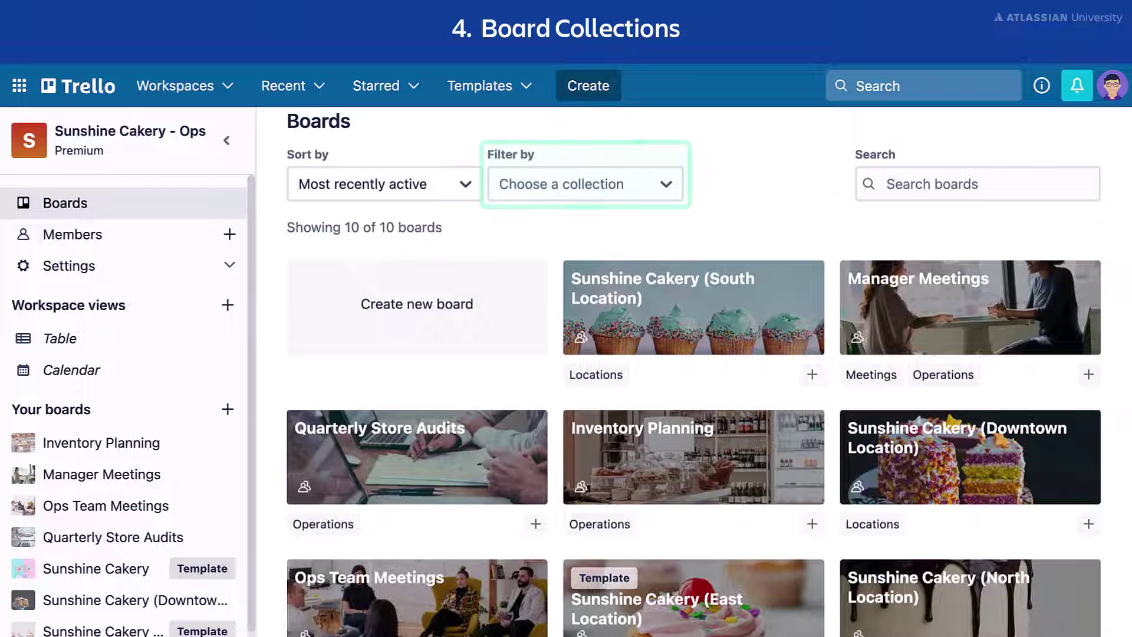
Step: Check the collections available for filtering and add the Sunshine Cakery (South Location) board to the new Stores collection
left_click(664, 185)
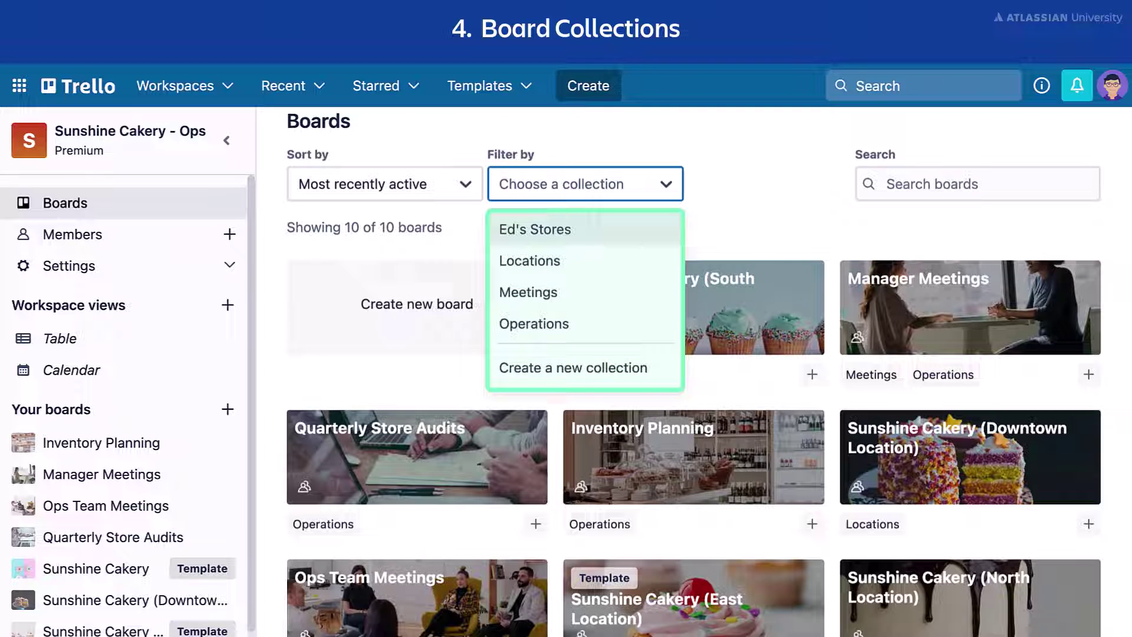
key("Escape")
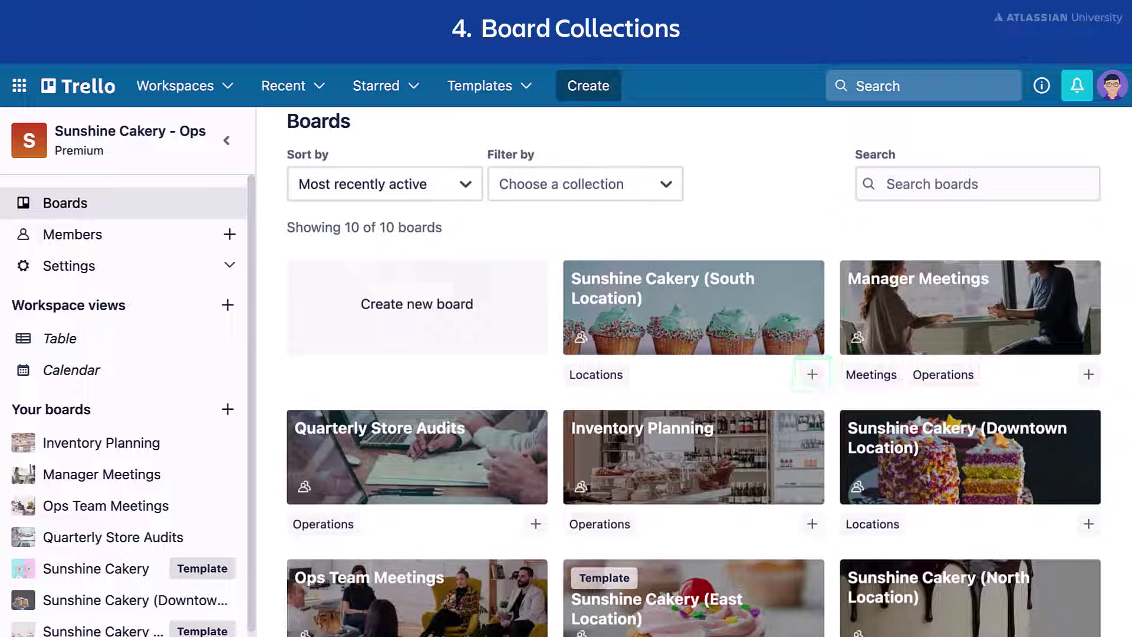
left_click(812, 374)
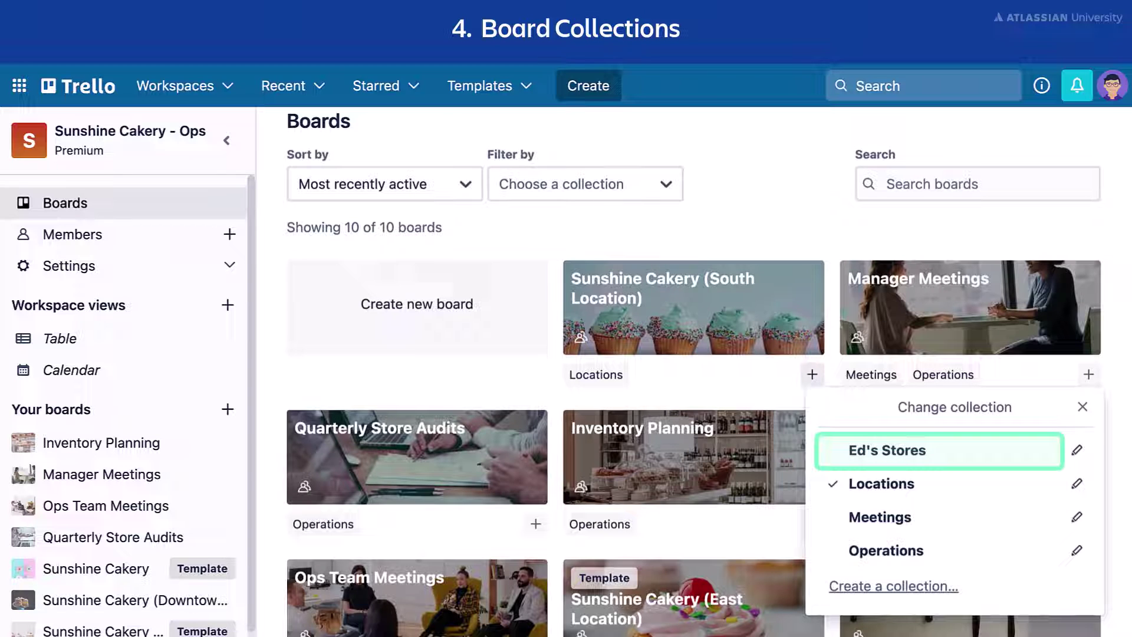
left_click(947, 452)
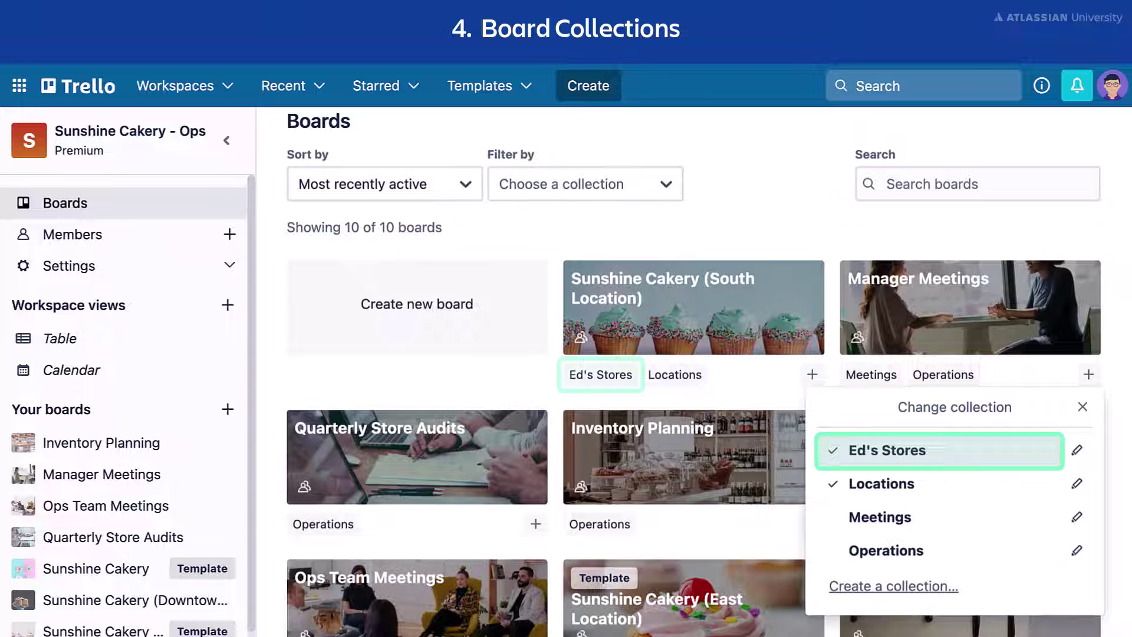
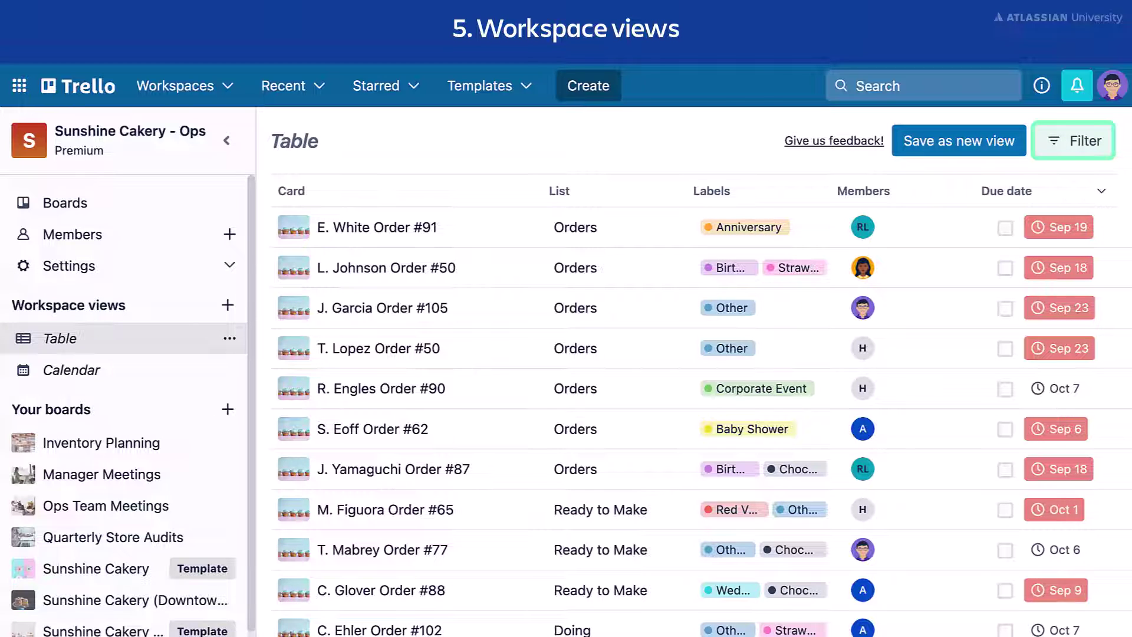
Step: Filter the Workspace Table view to exclude the Inventory Planning board and show only cards assigned to me, and save it as a new view
left_click(1078, 152)
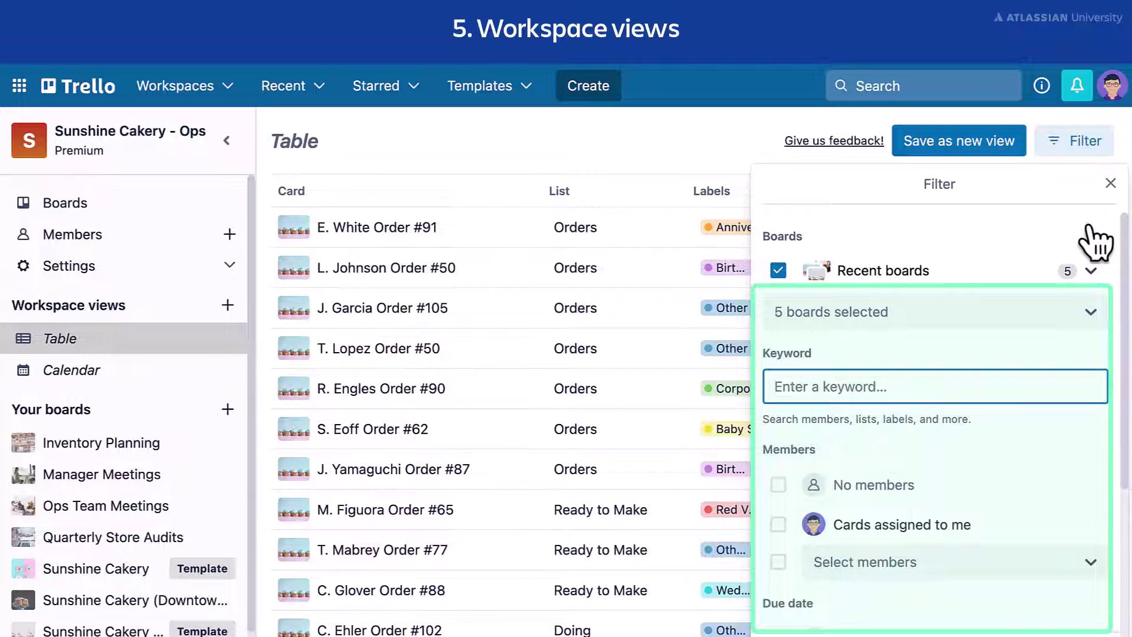
left_click(1080, 312)
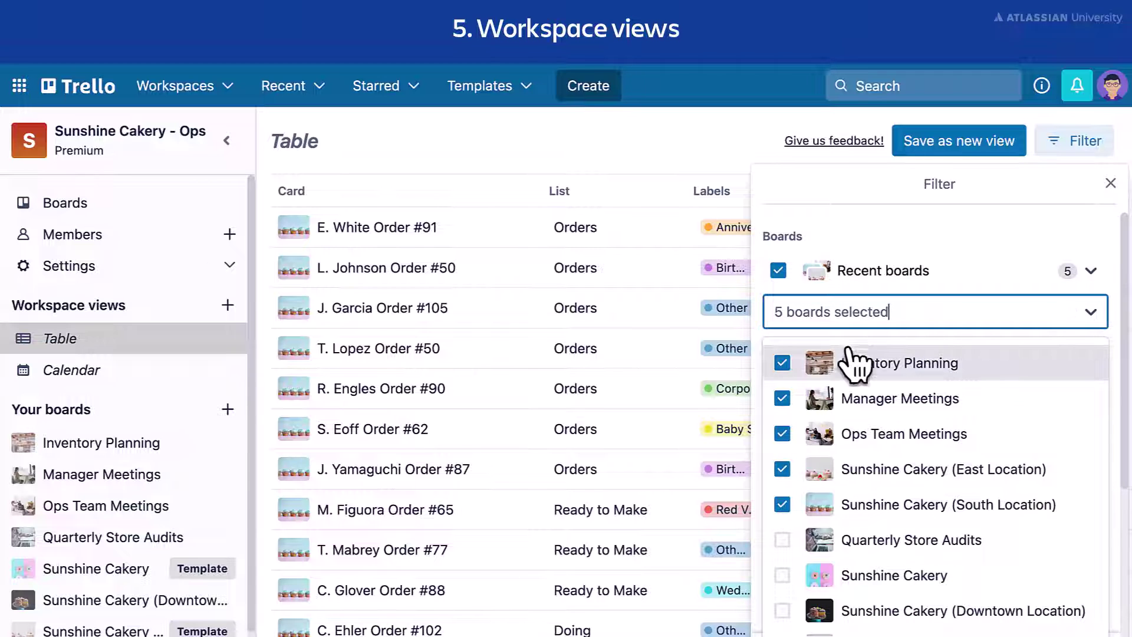
left_click(783, 363)
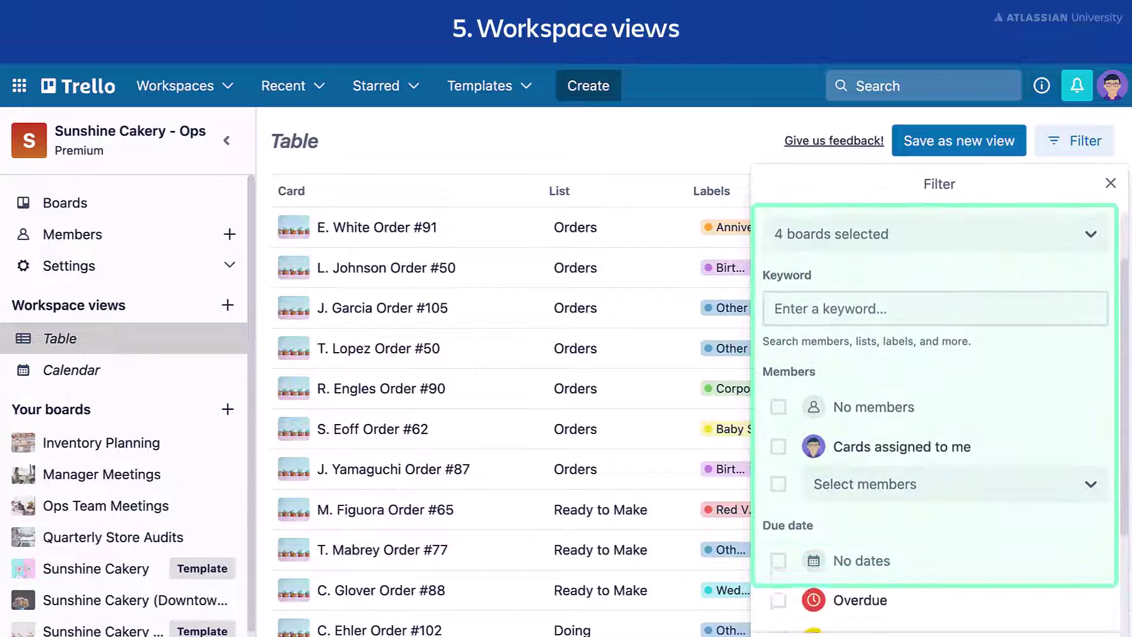
scroll(938, 413, "down", 5)
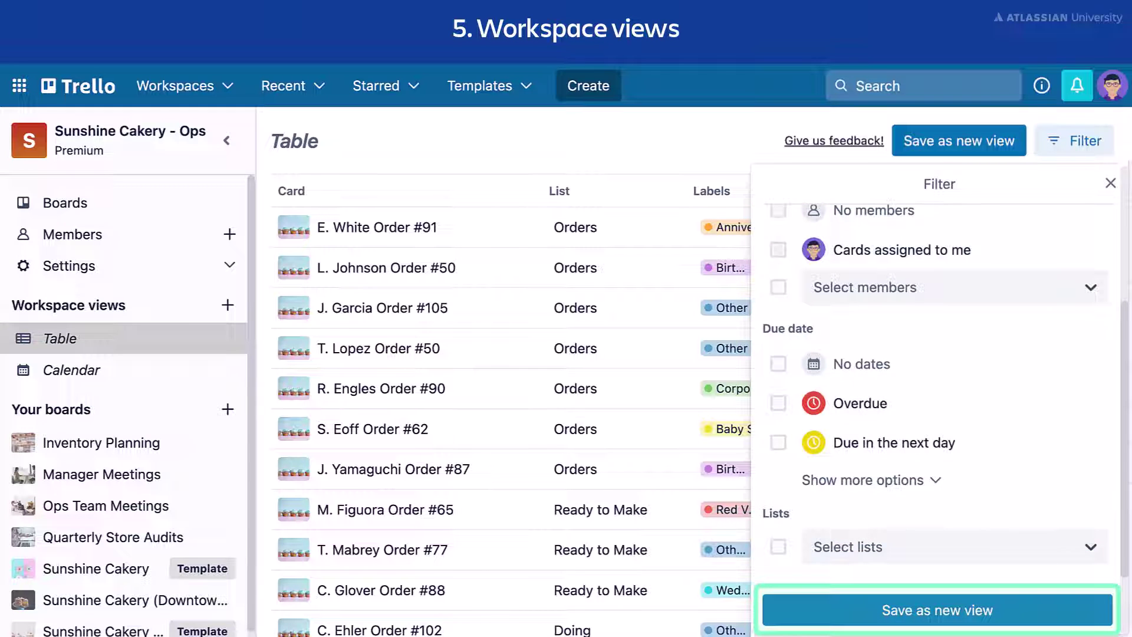
left_click(778, 249)
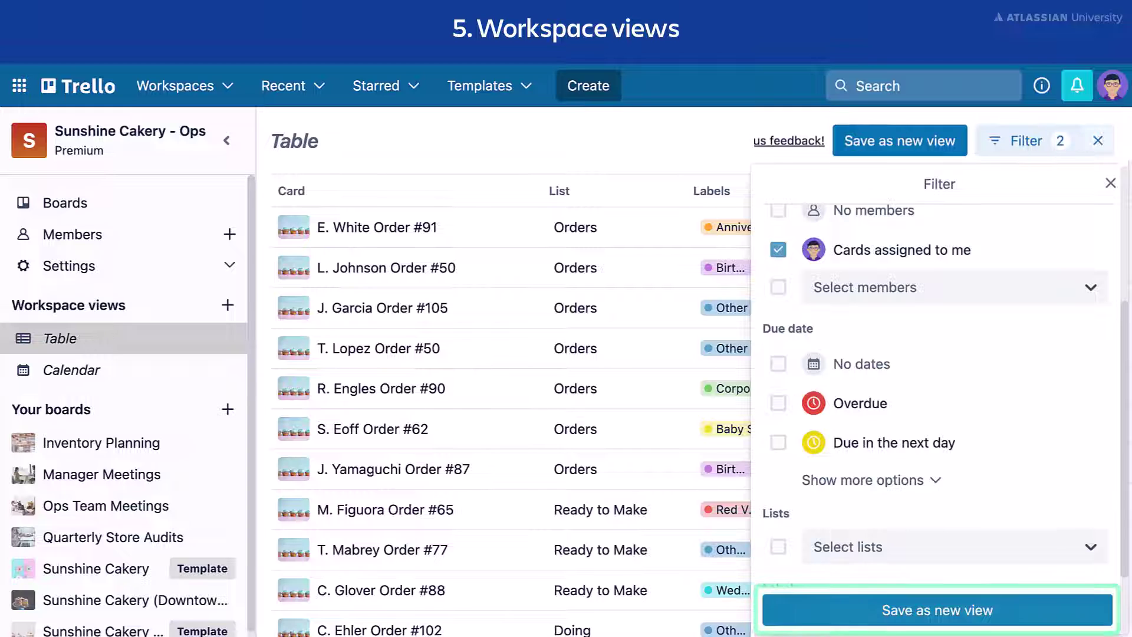
left_click(1061, 614)
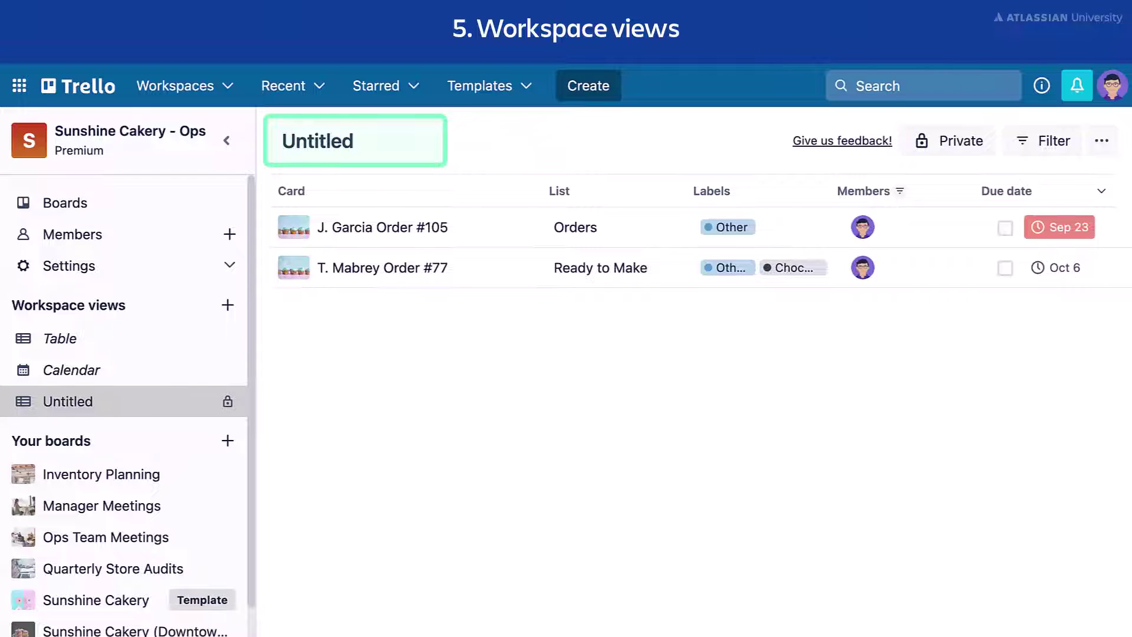
Step: Name the saved view with the account owner's first name in possessive form plus "Cards" and set its visibility to Workspace visible
left_click(365, 145)
type("Ed's Cards")
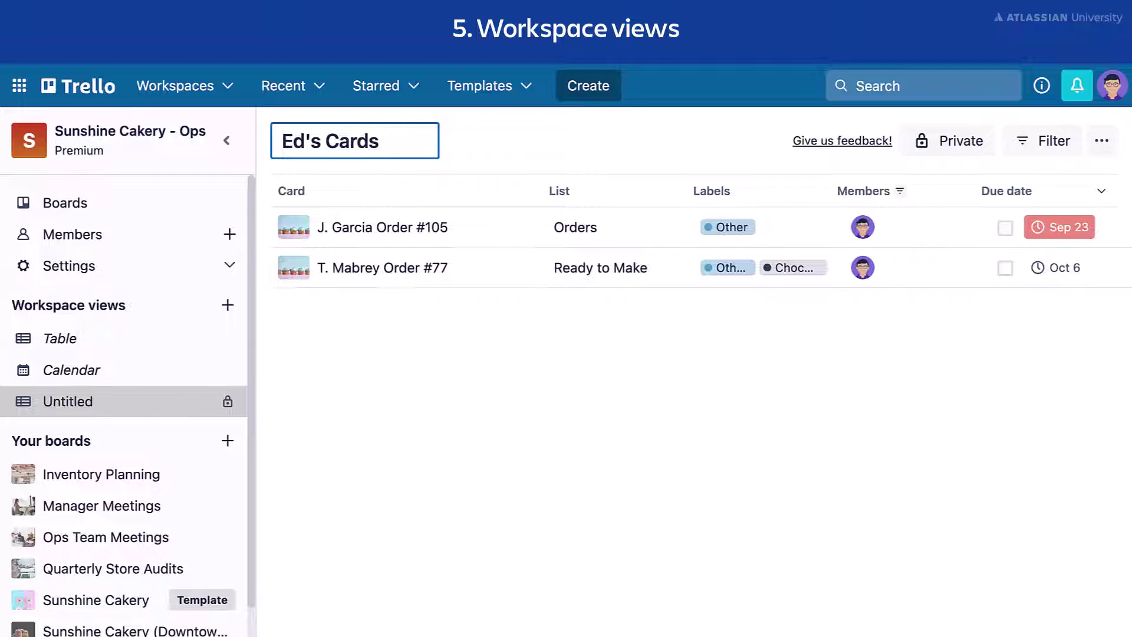
key("Return")
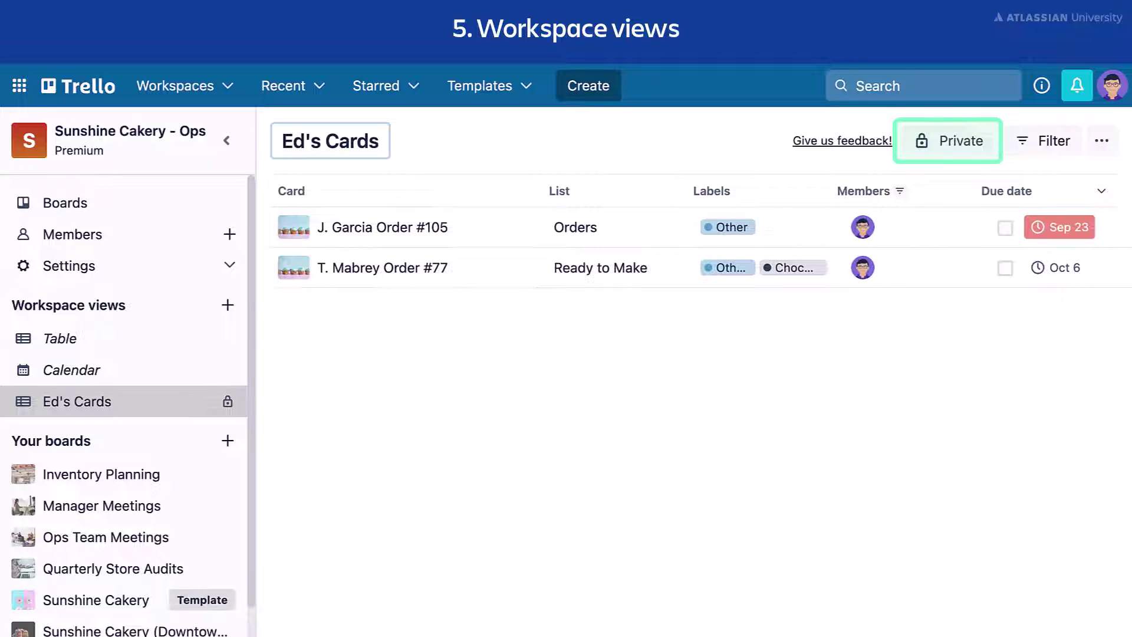
left_click(950, 140)
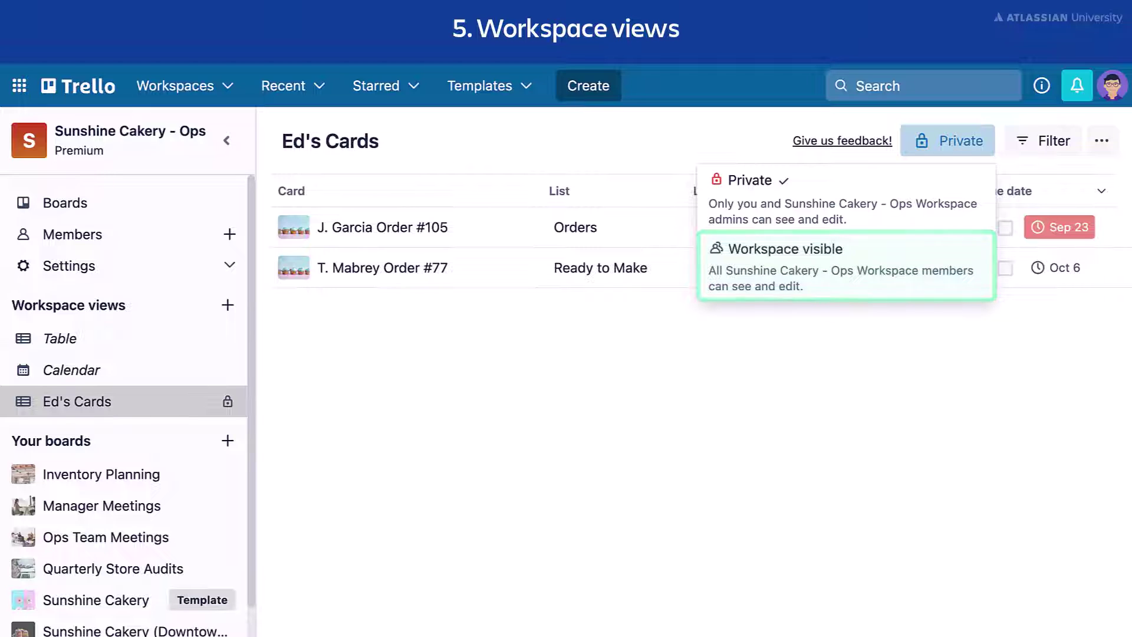
left_click(787, 249)
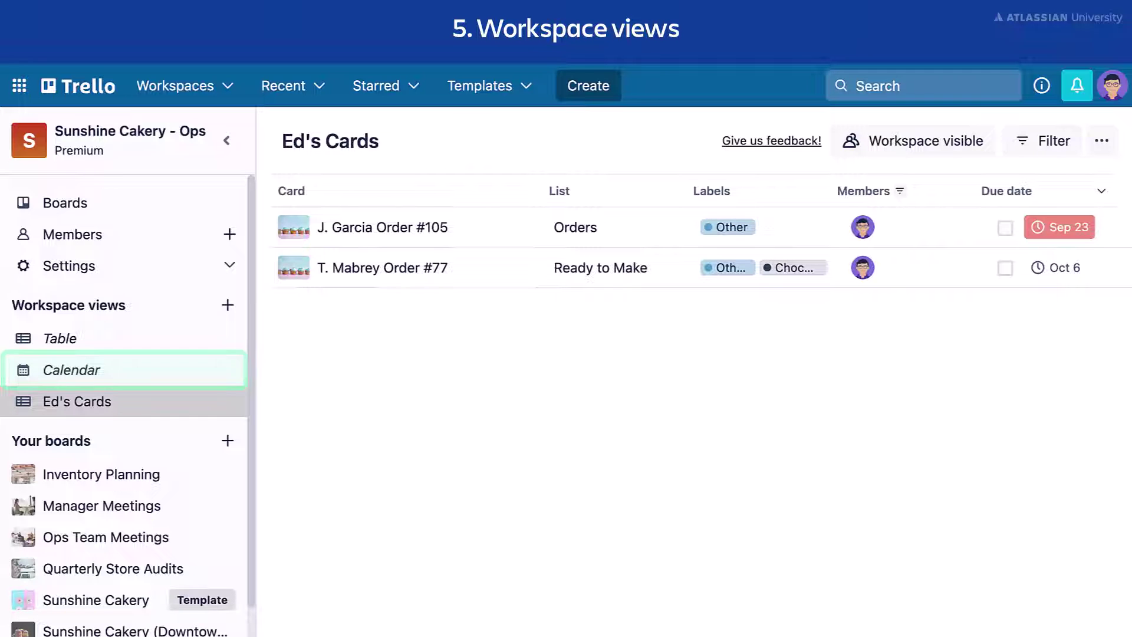
Step: Open the Workspace Calendar view and review its filter options for boards, keyword, members, lists and labels
left_click(184, 369)
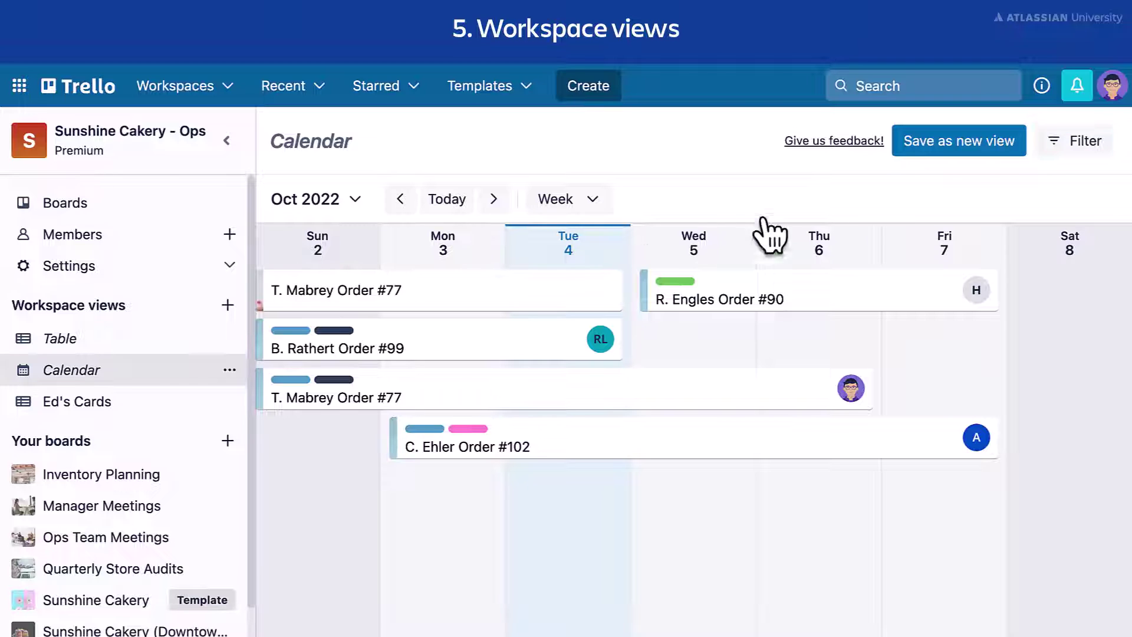
left_click(1074, 140)
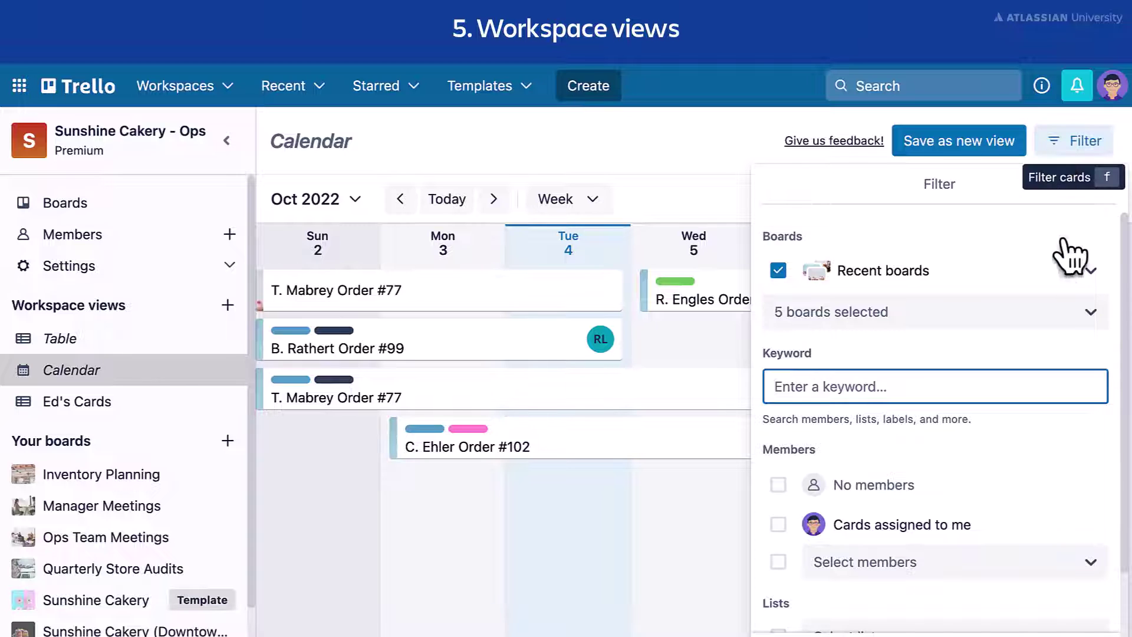
left_click(1076, 312)
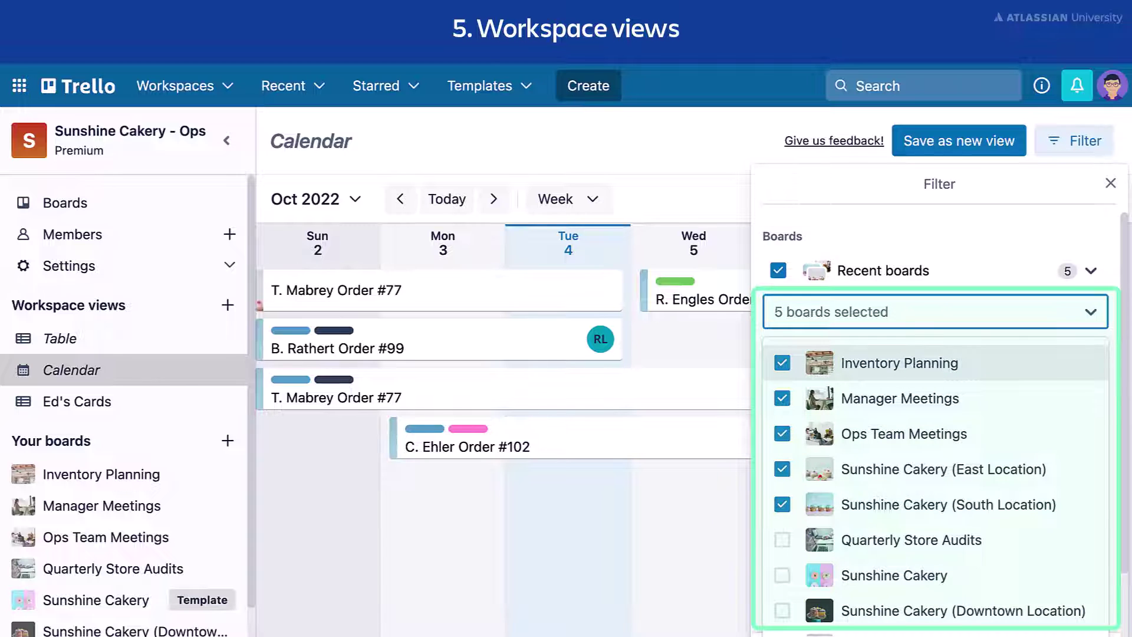
scroll(943, 425, "down", 3)
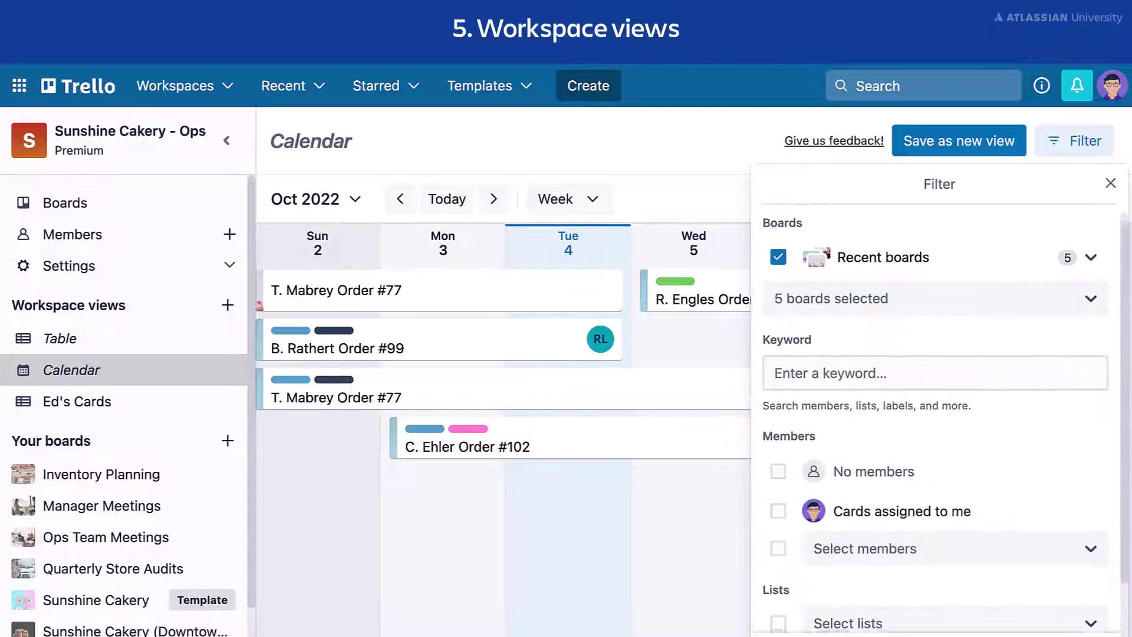
scroll(943, 425, "down", 2)
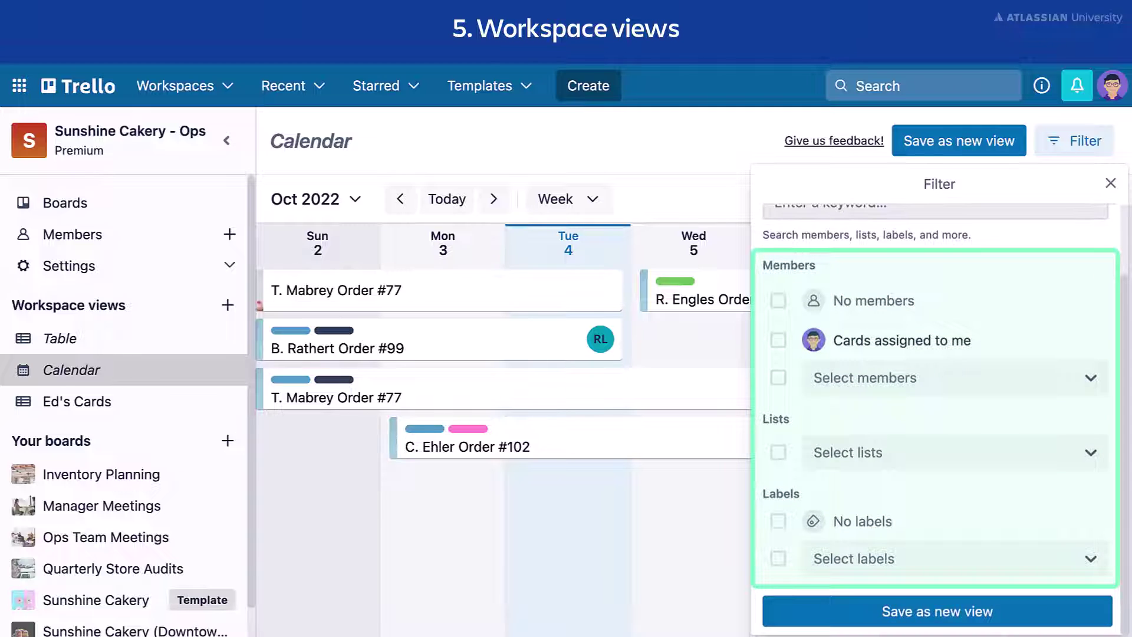